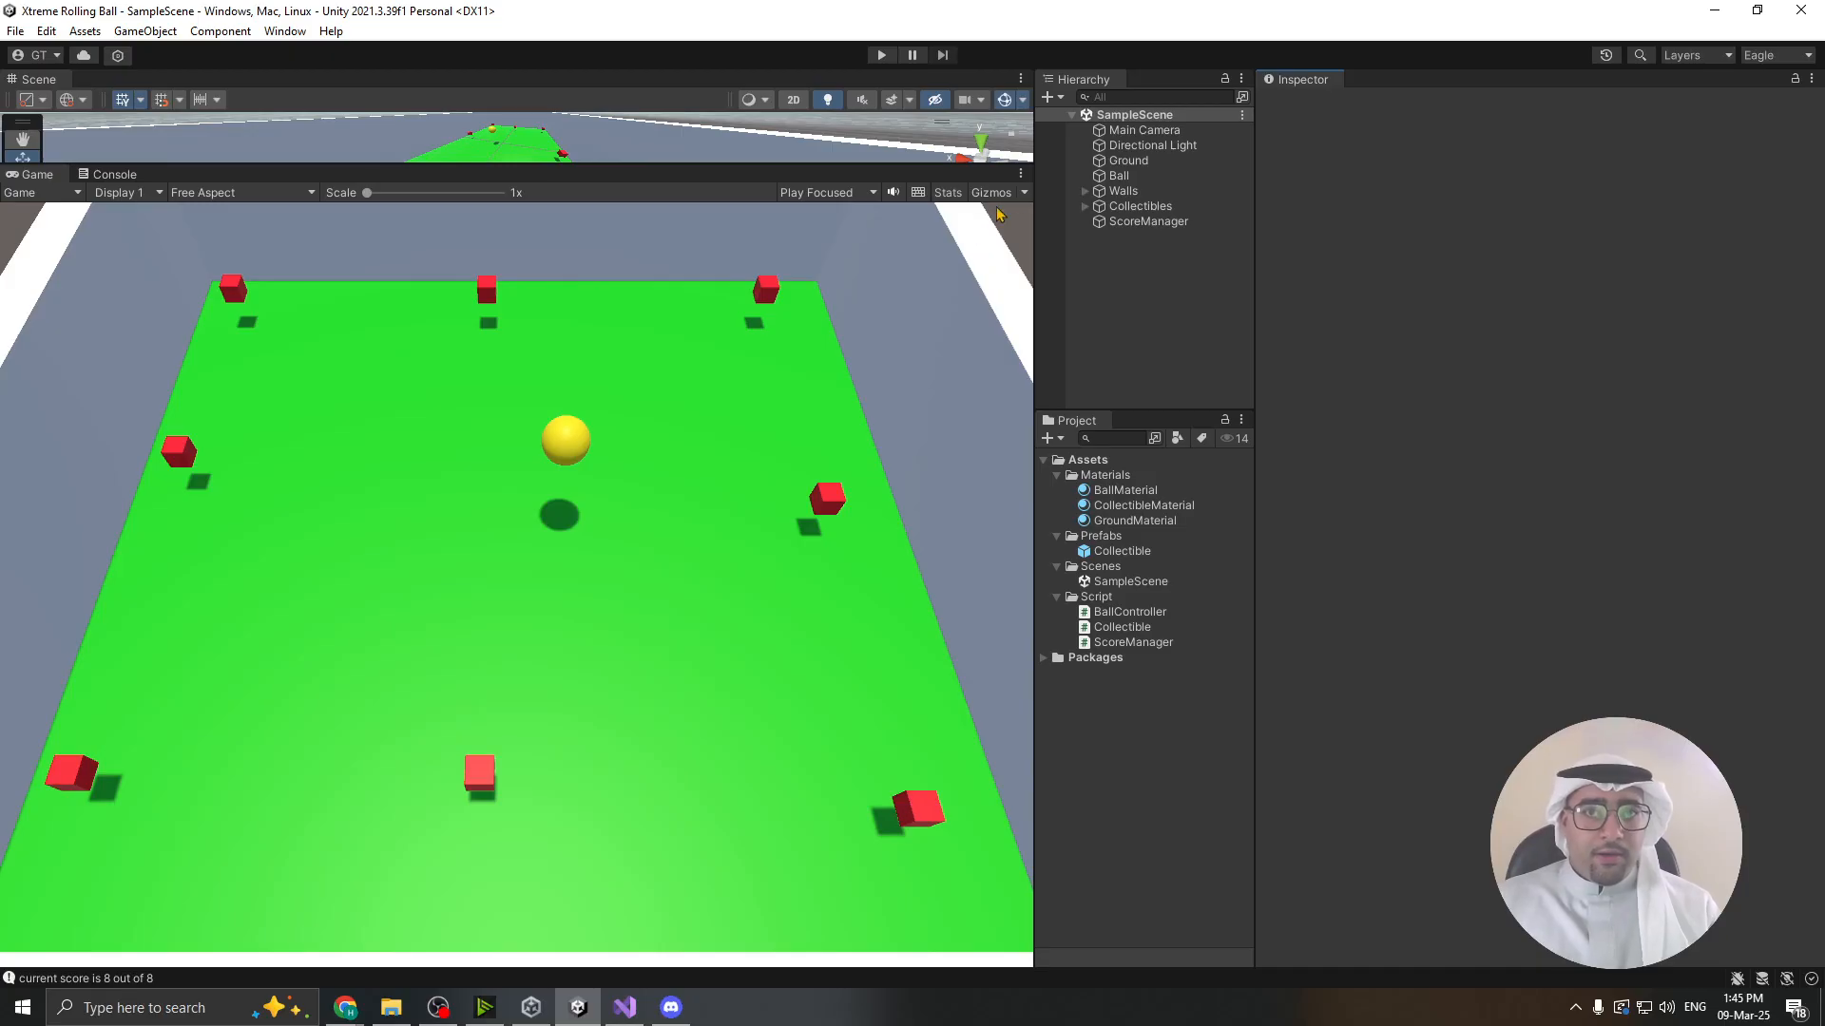
- Add a TextMeshPro UI text object to the scene and import the TMP Essentials resources
{"action": "left_click", "coordinate": [1048, 97]}
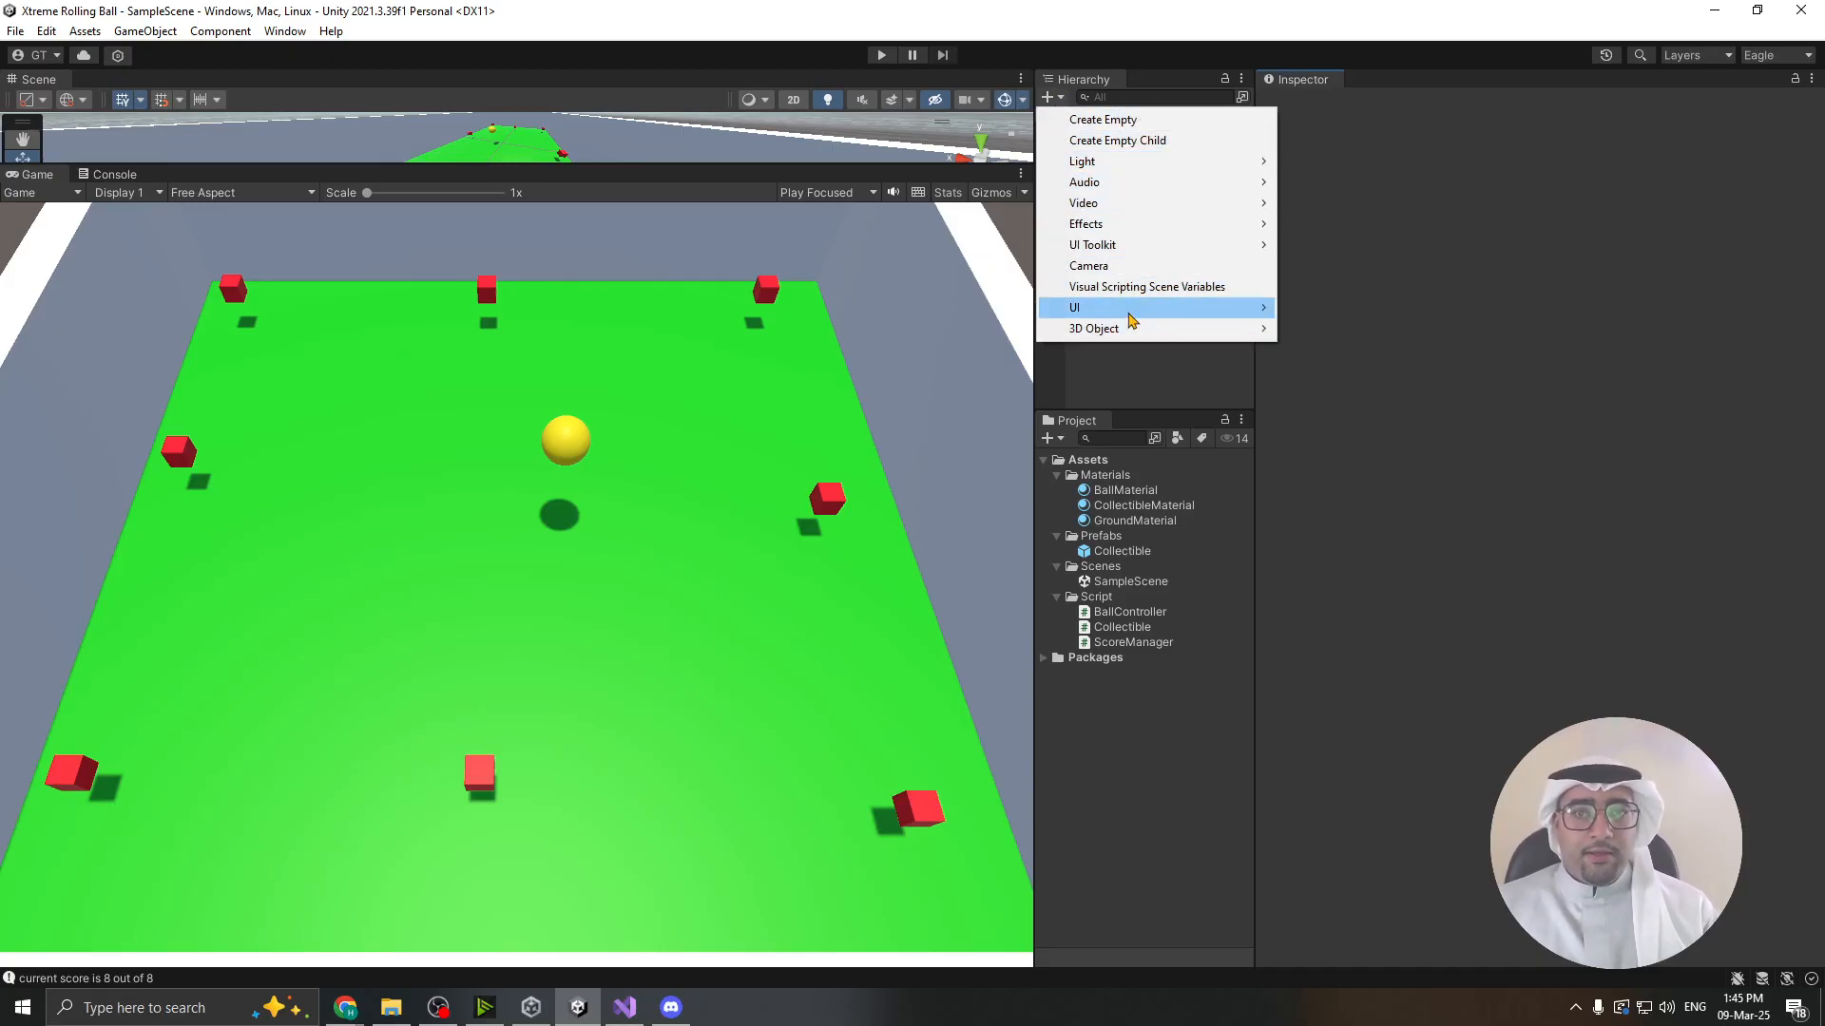
{"action": "mouse_move", "coordinate": [1139, 310]}
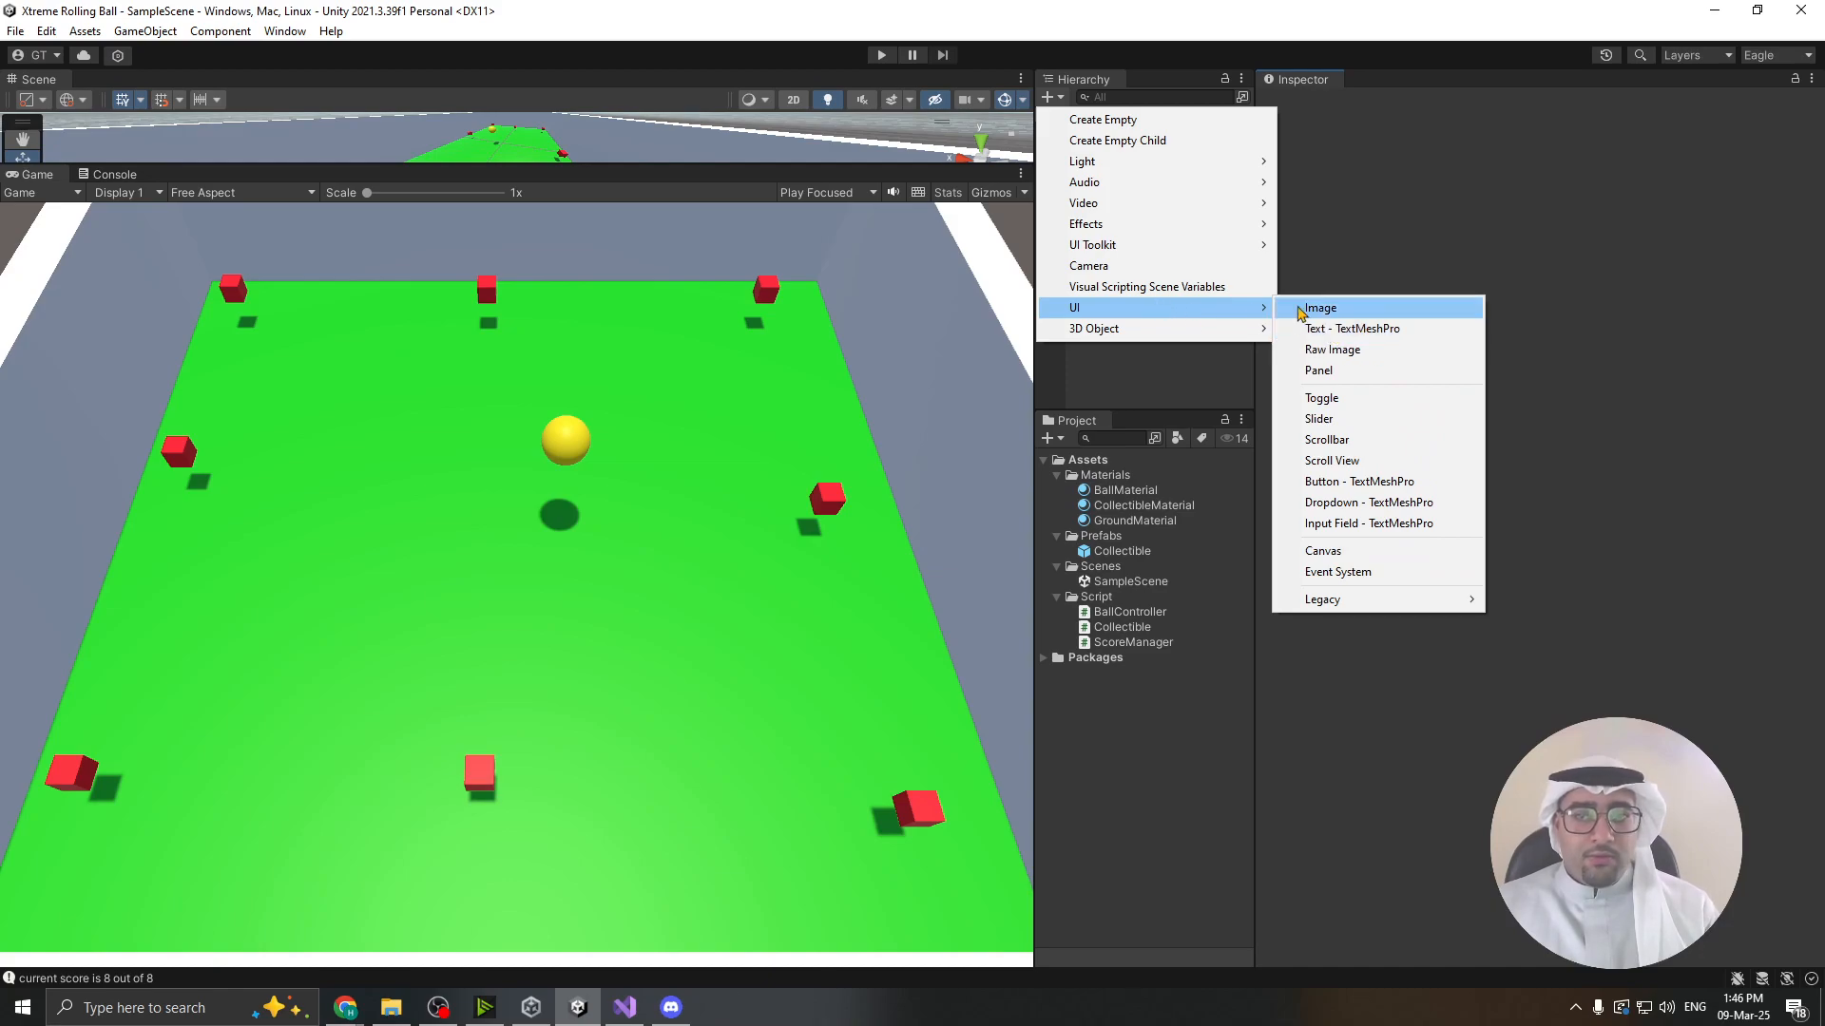
{"action": "left_click", "coordinate": [1349, 329]}
{"action": "left_click", "coordinate": [963, 424]}
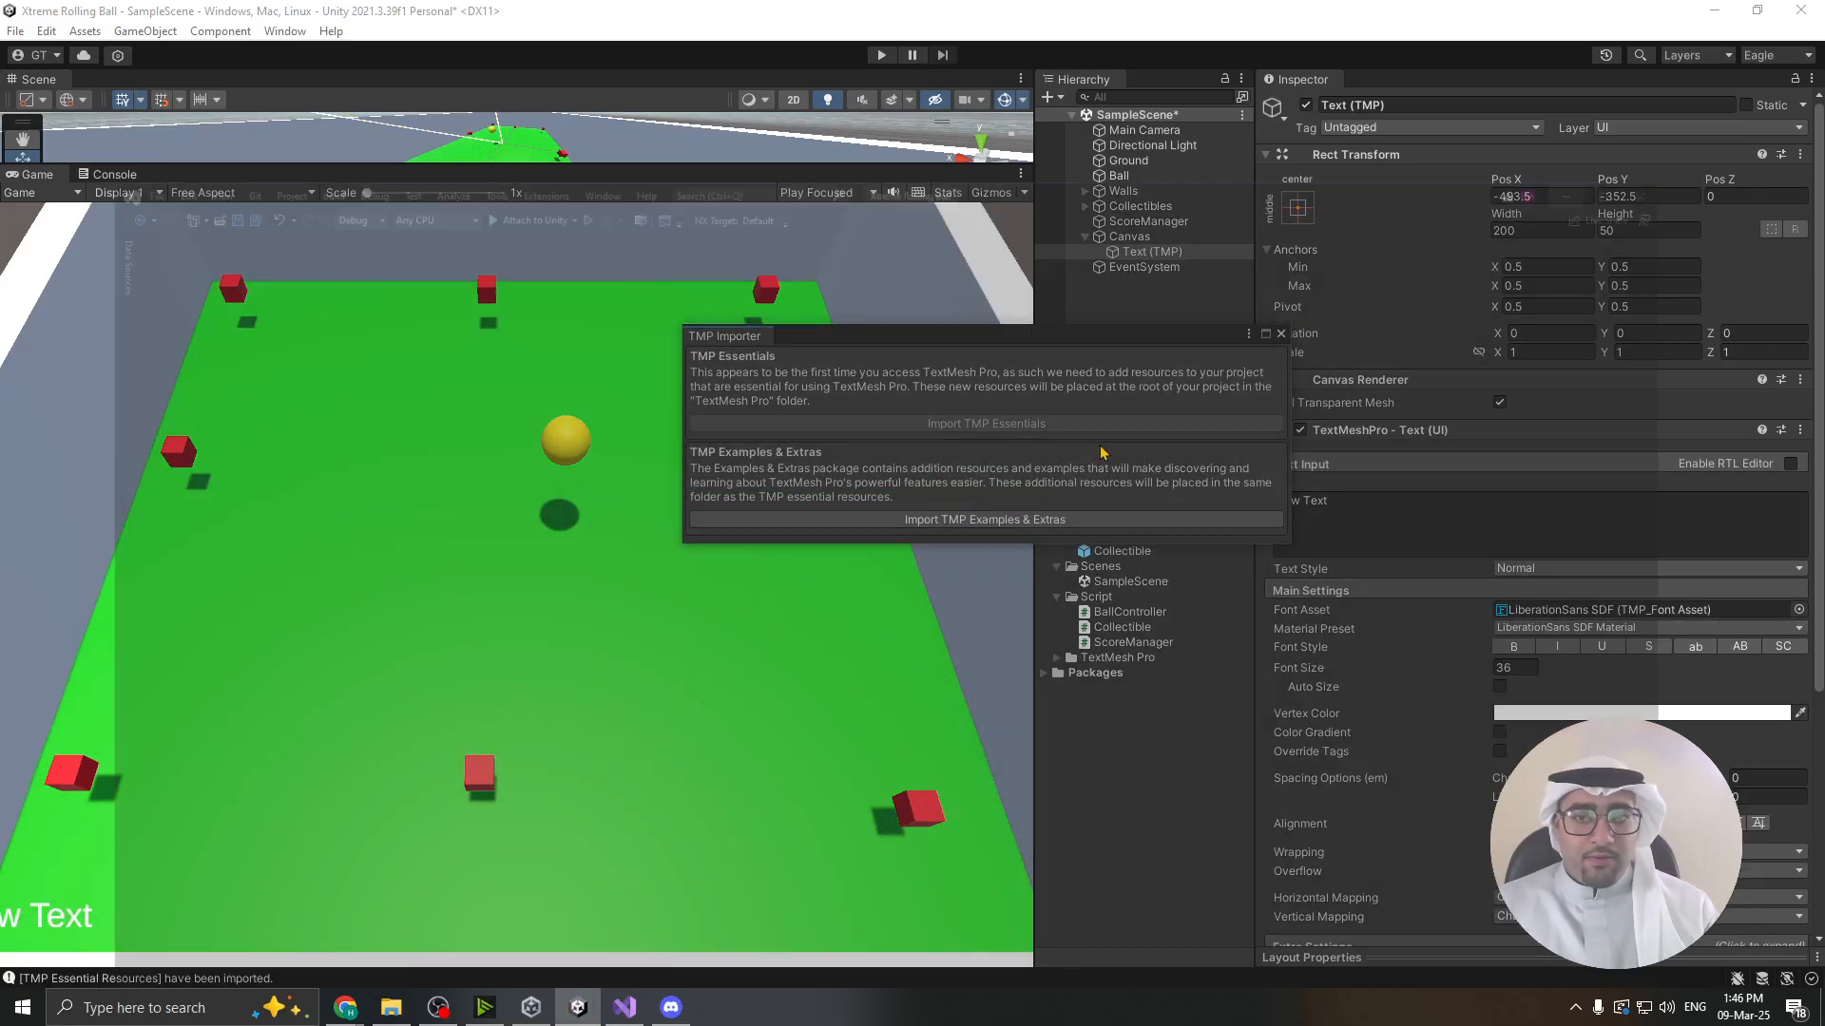
{"action": "left_click", "coordinate": [624, 1007]}
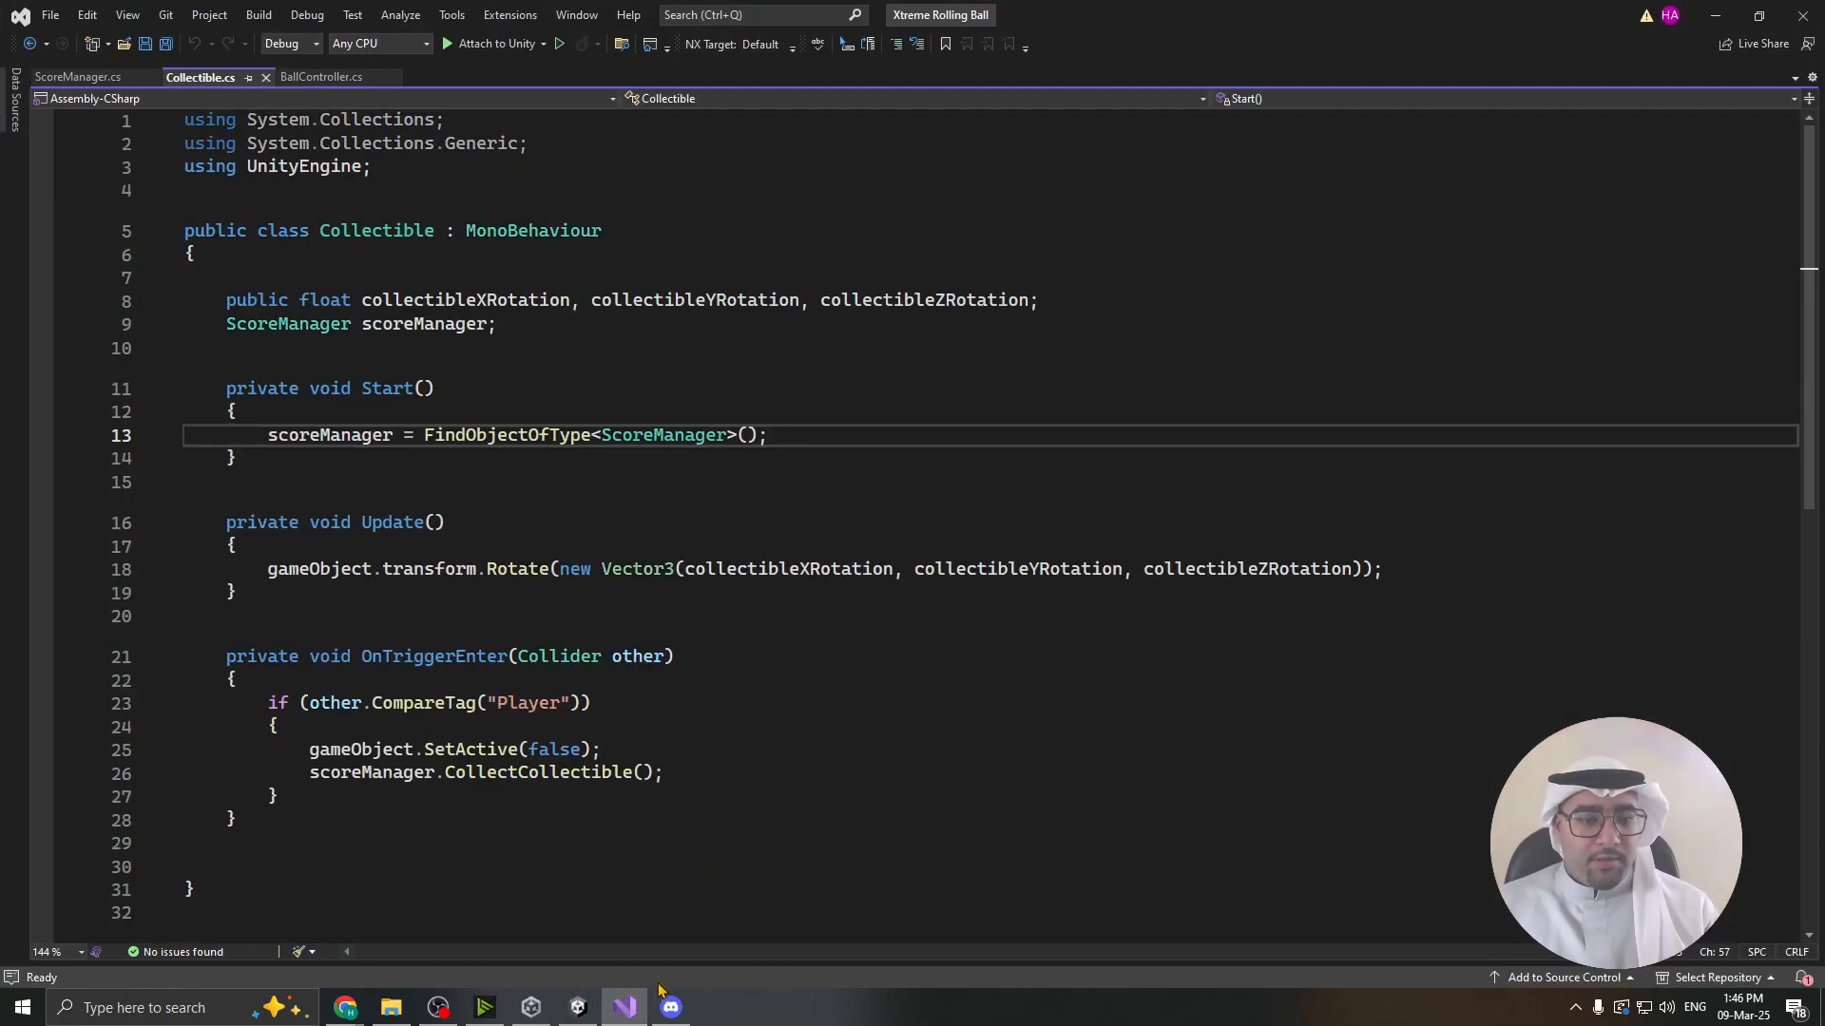
{"action": "left_click", "coordinate": [625, 1008]}
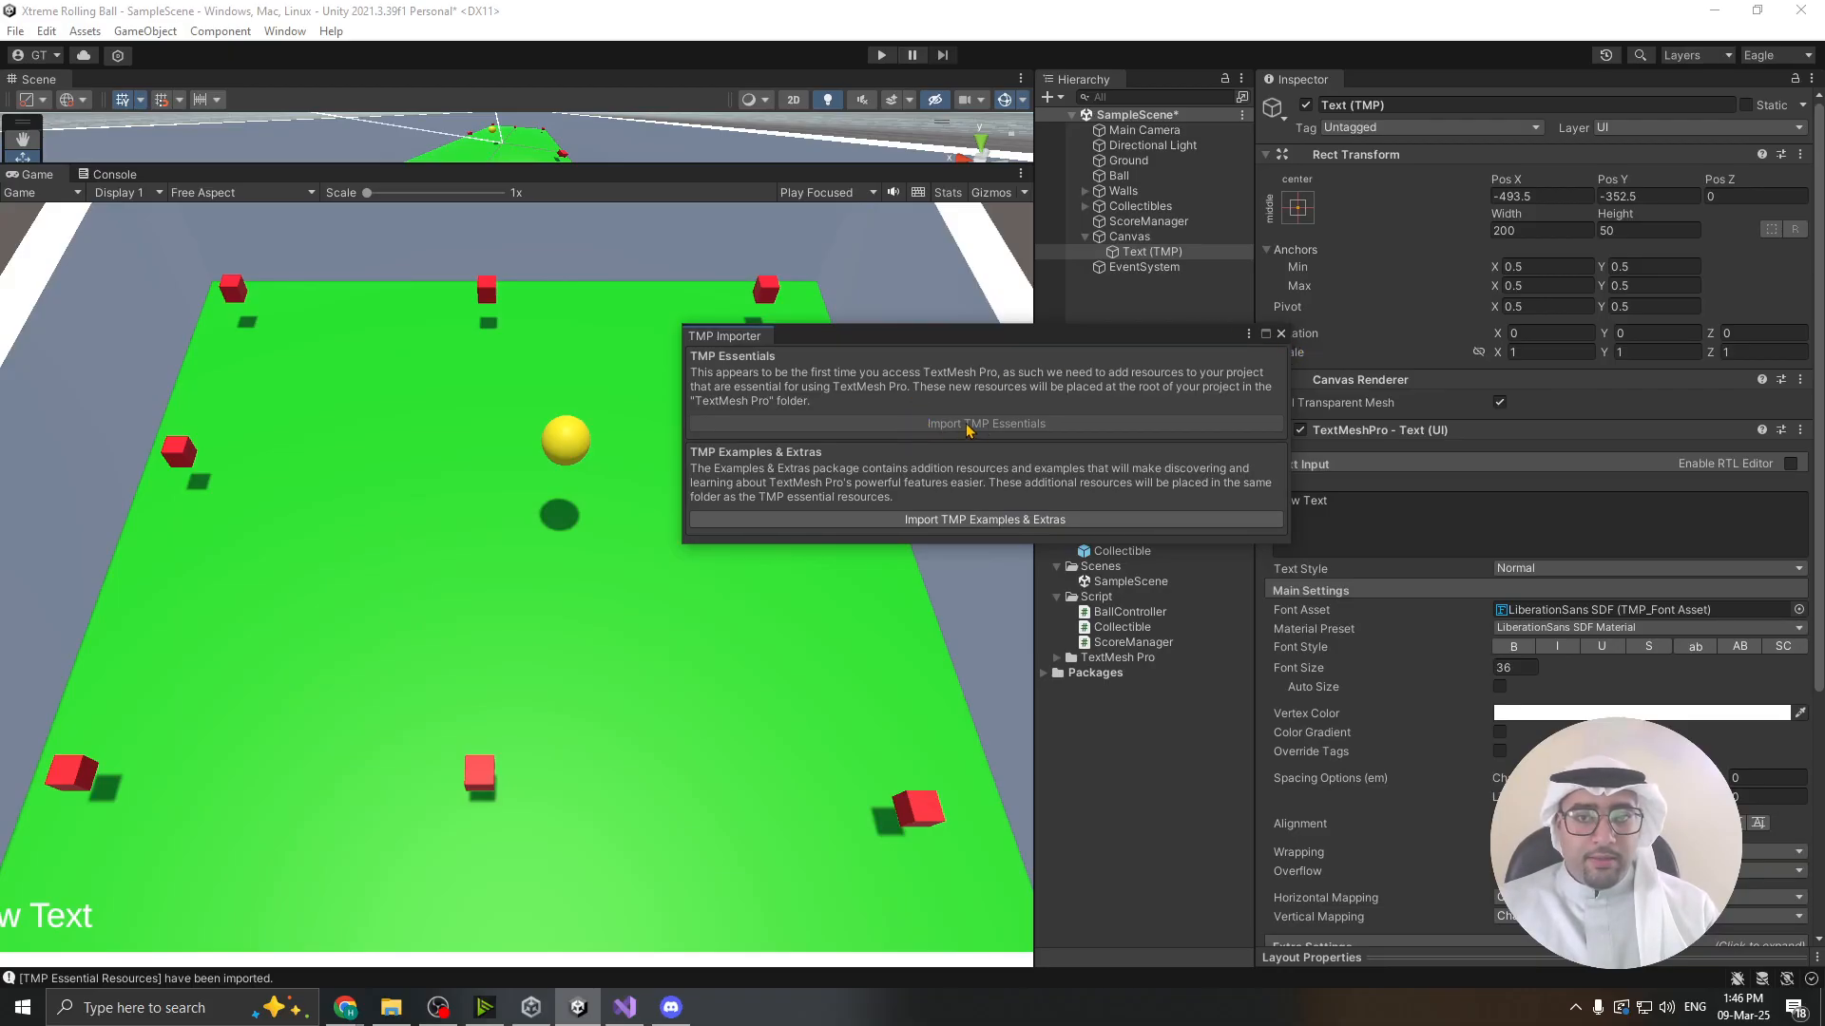
{"action": "left_click", "coordinate": [1280, 334]}
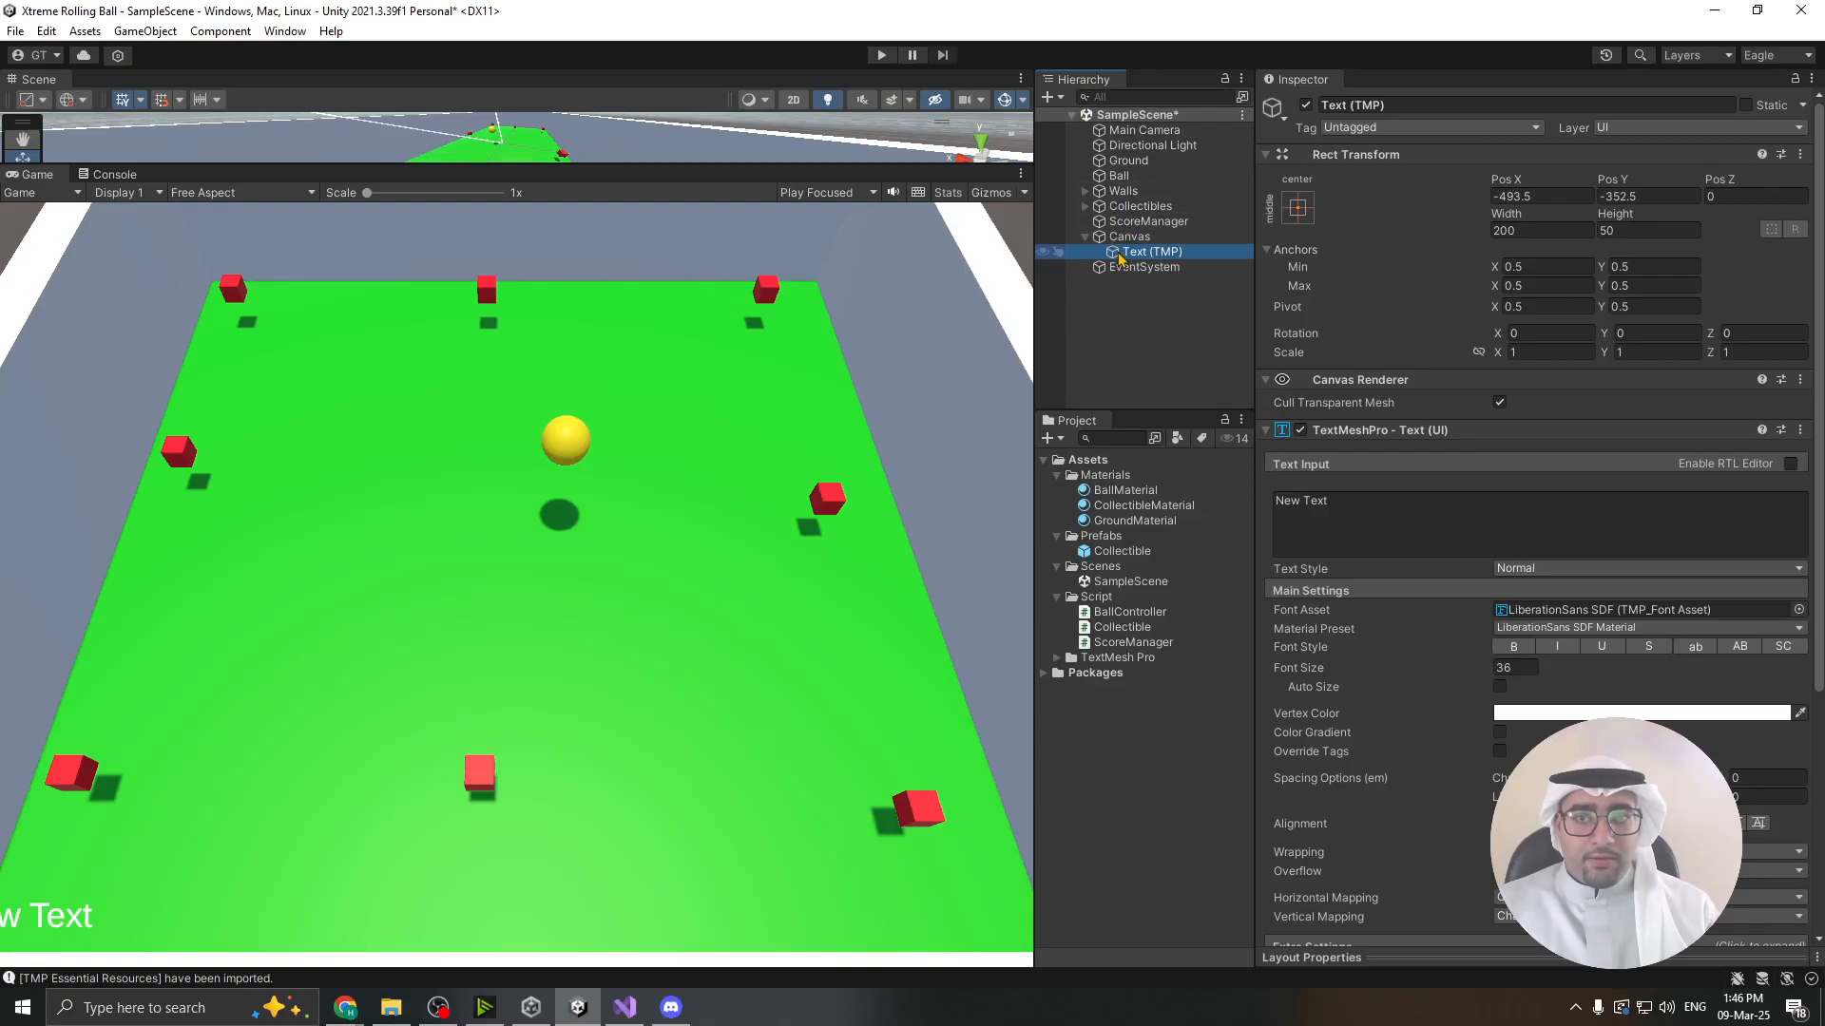
- Examine the Canvas and EventSystem objects in the hierarchy and the UI element types that can be created
{"action": "left_click", "coordinate": [1084, 237]}
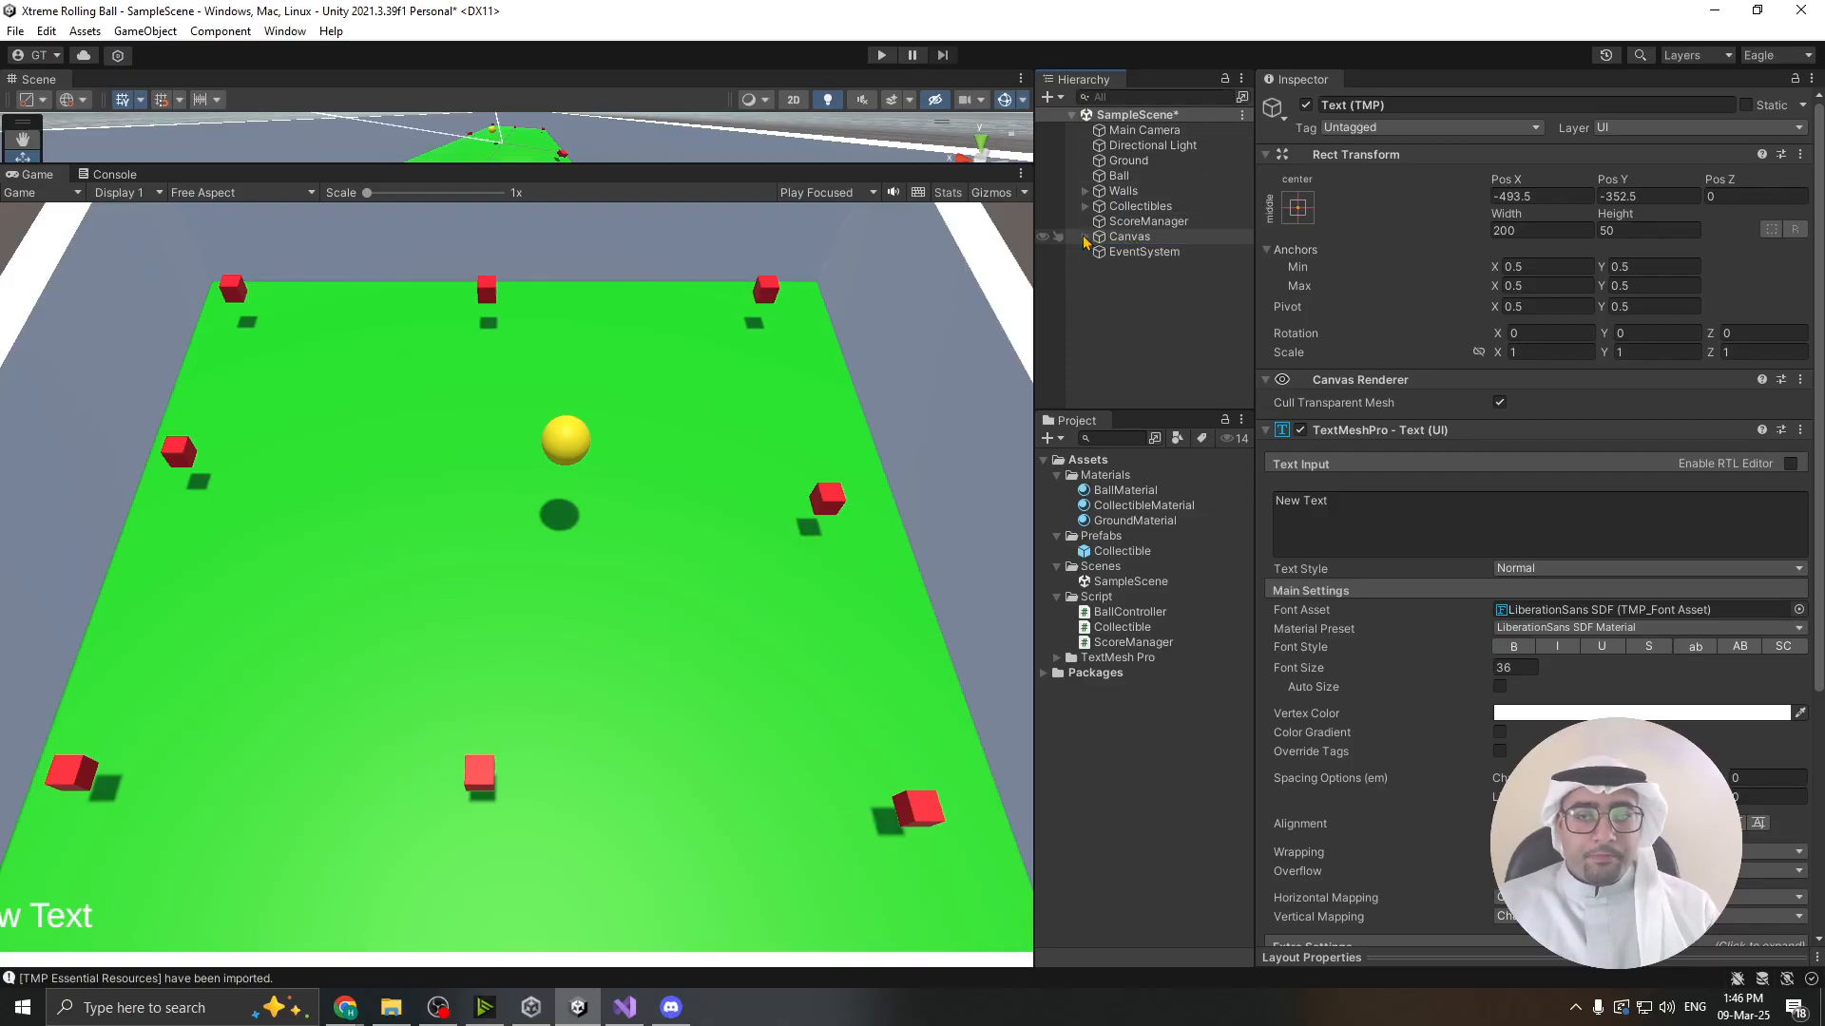
{"action": "left_click", "coordinate": [1130, 239]}
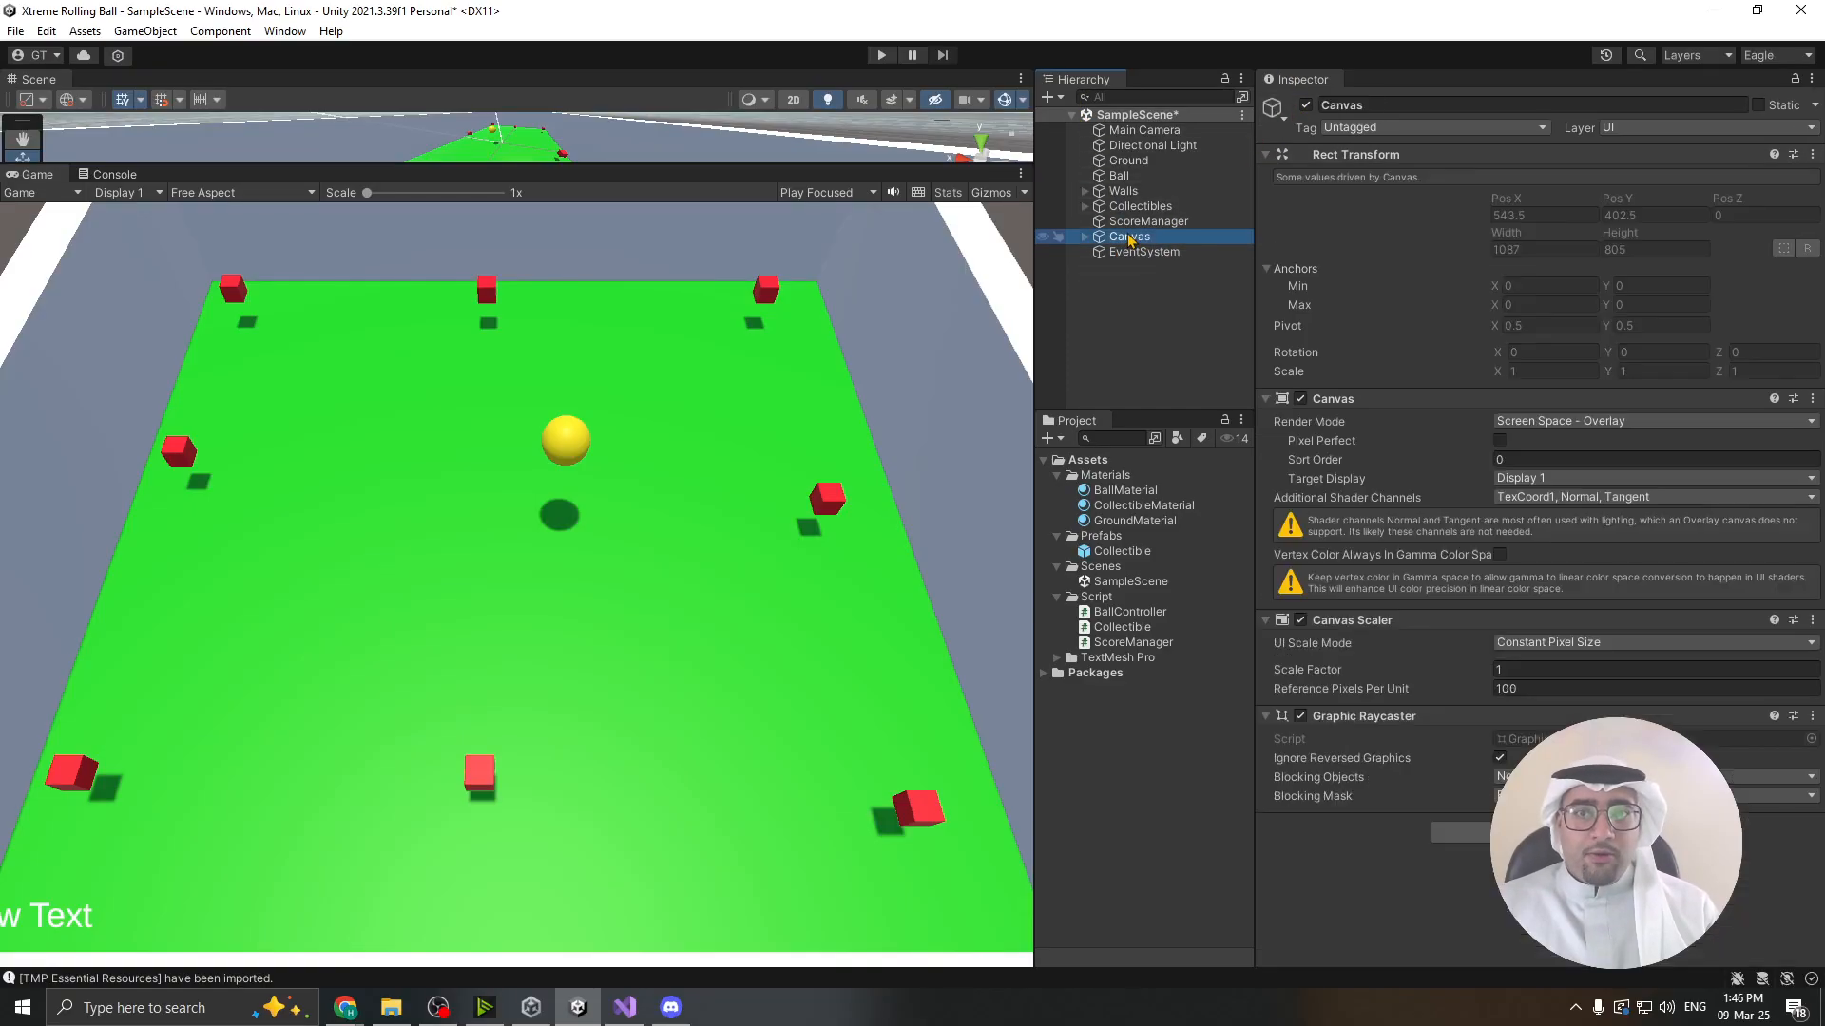
{"action": "left_click", "coordinate": [1084, 238]}
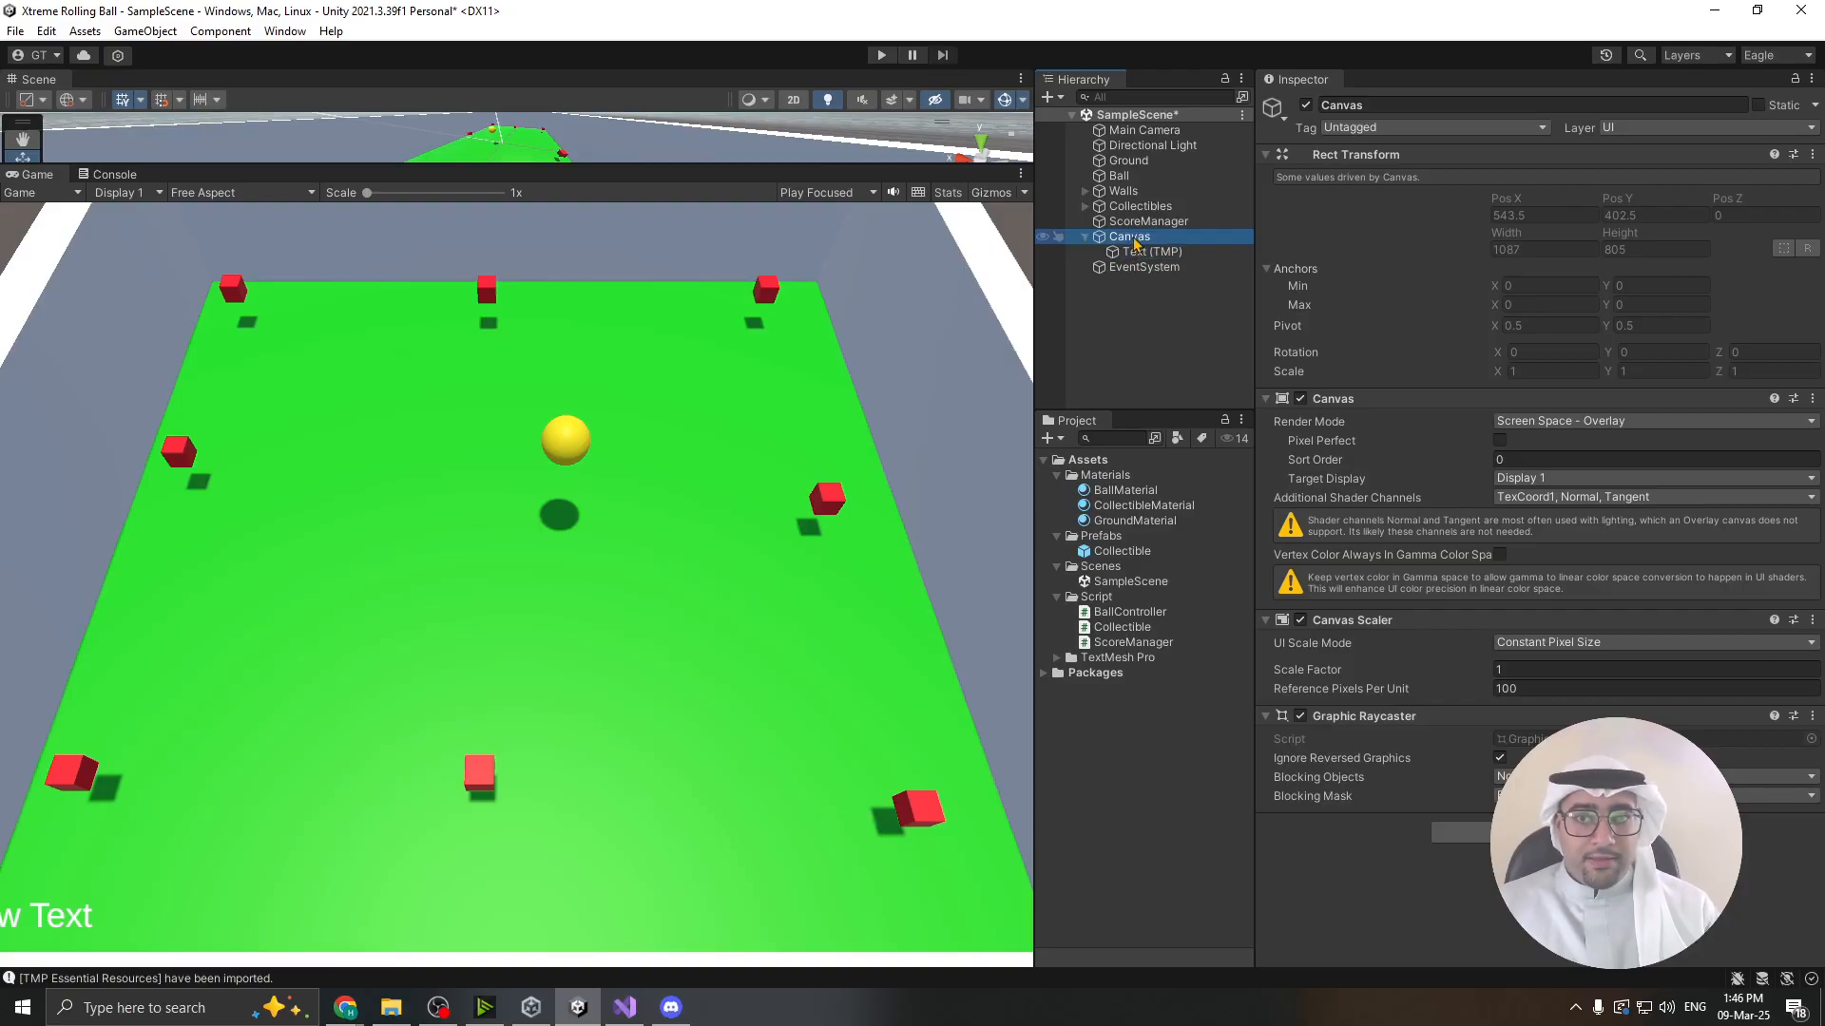
{"action": "left_click", "coordinate": [1137, 269]}
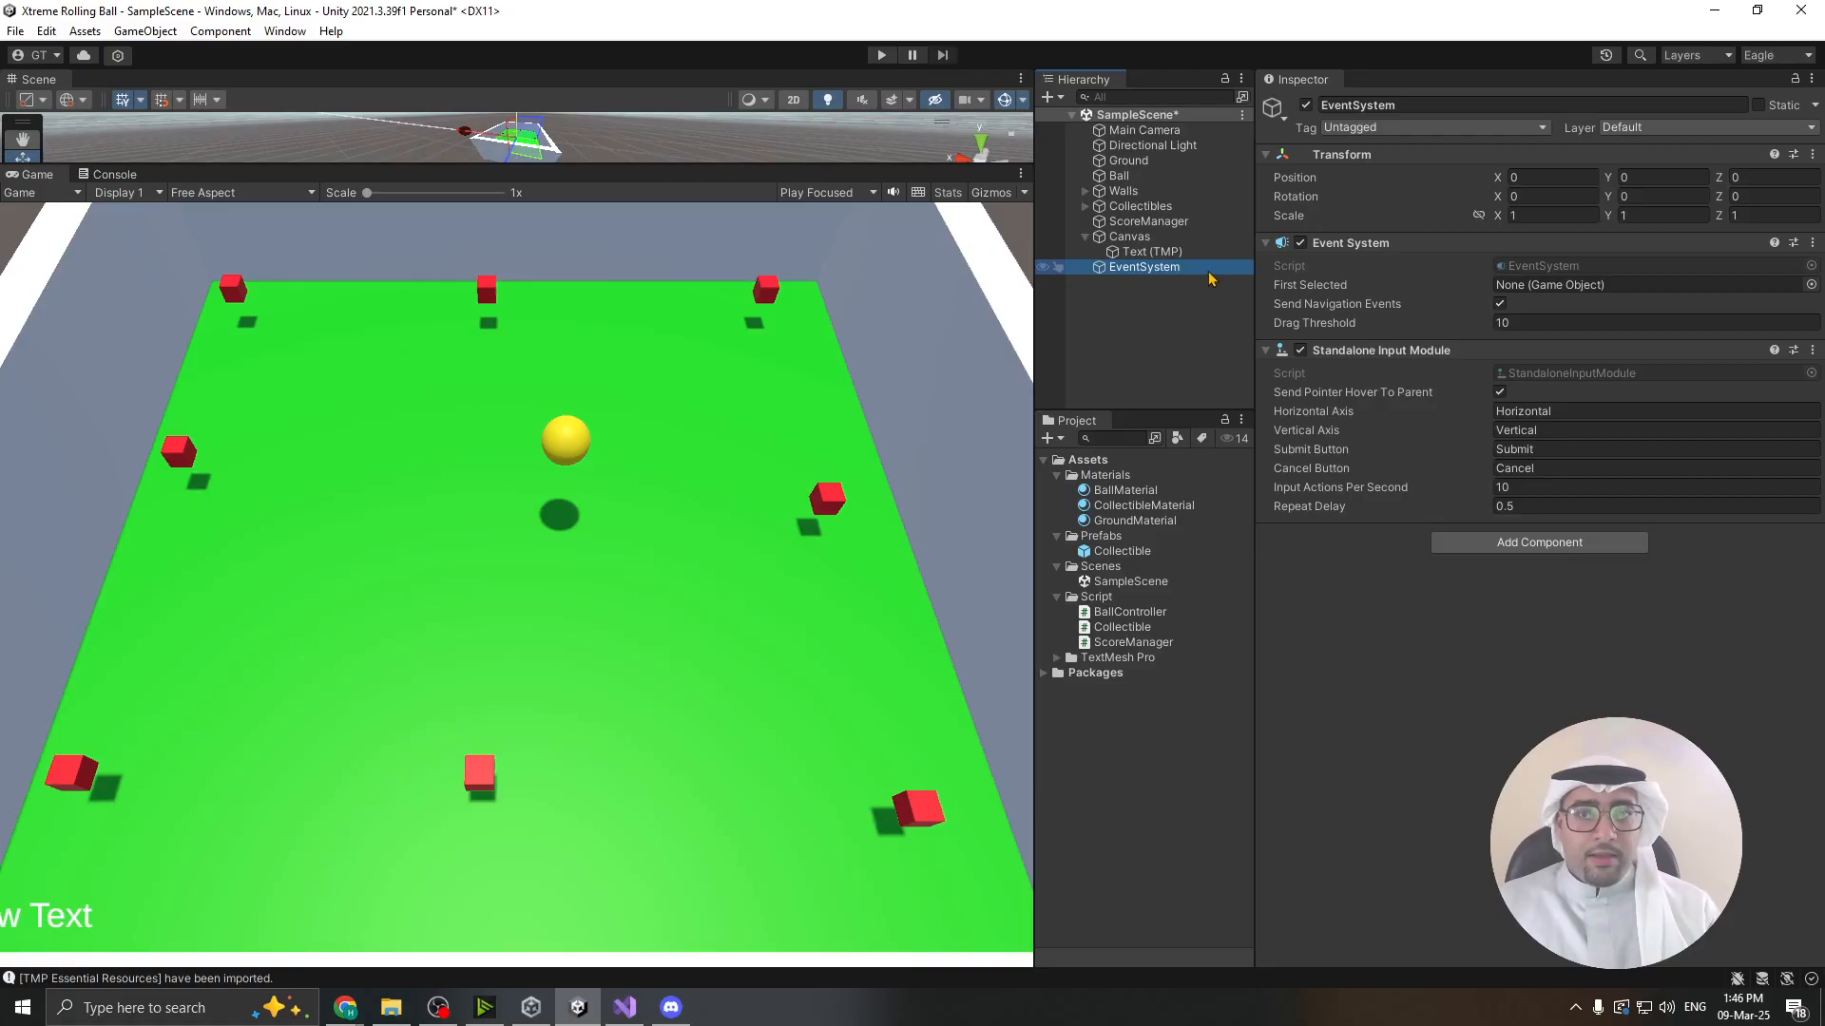
{"action": "left_click", "coordinate": [1145, 221]}
{"action": "left_click", "coordinate": [1131, 238]}
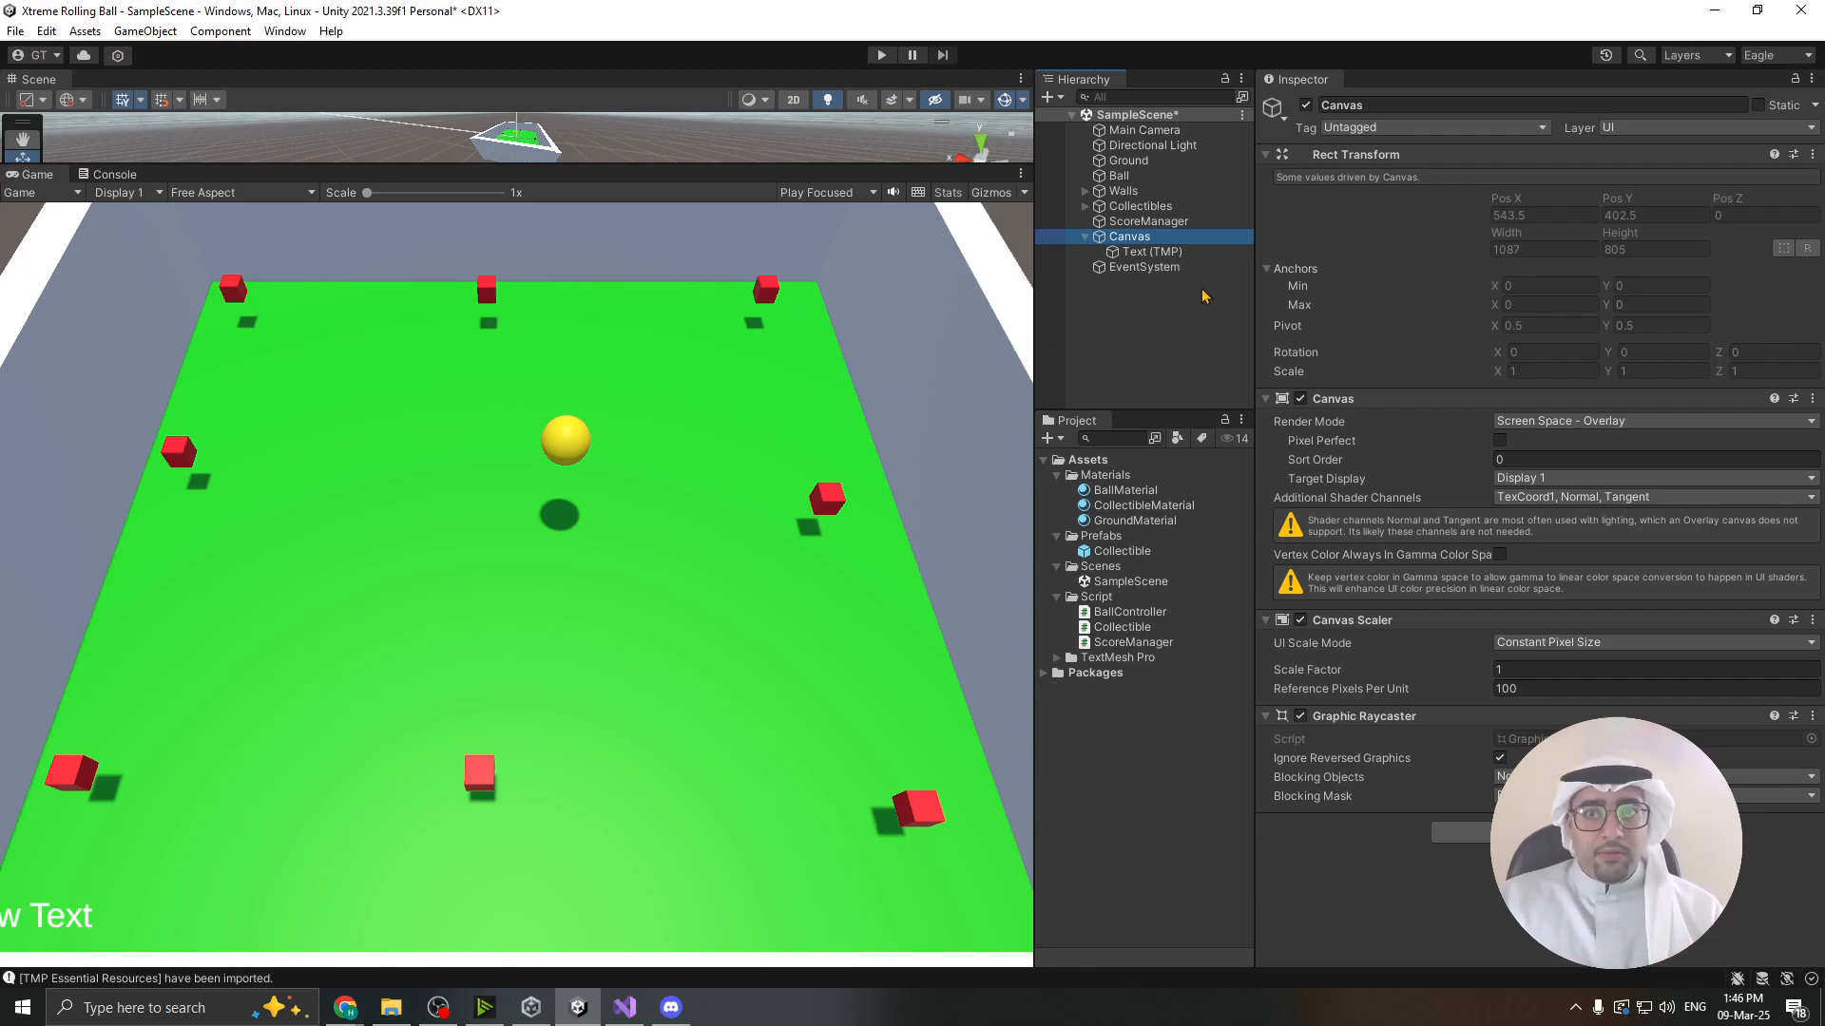
{"action": "left_click", "coordinate": [1157, 270]}
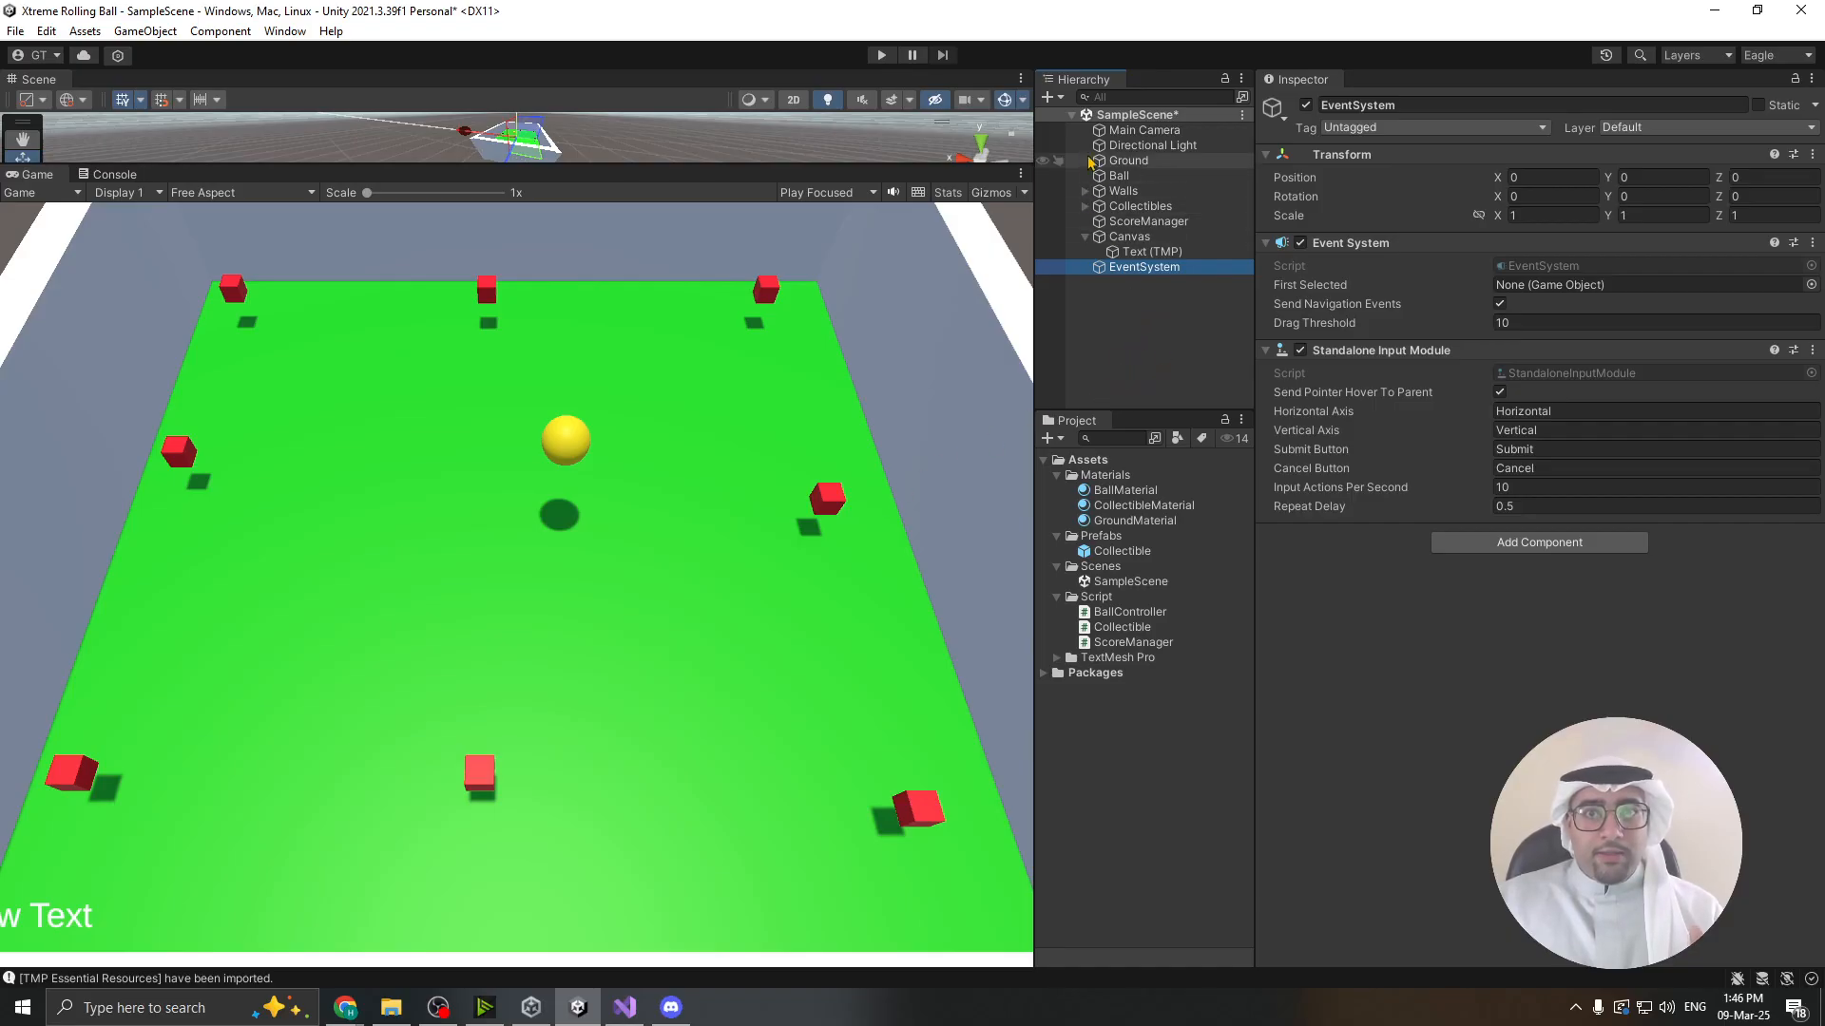
{"action": "left_click", "coordinate": [1051, 96]}
{"action": "mouse_move", "coordinate": [1097, 414]}
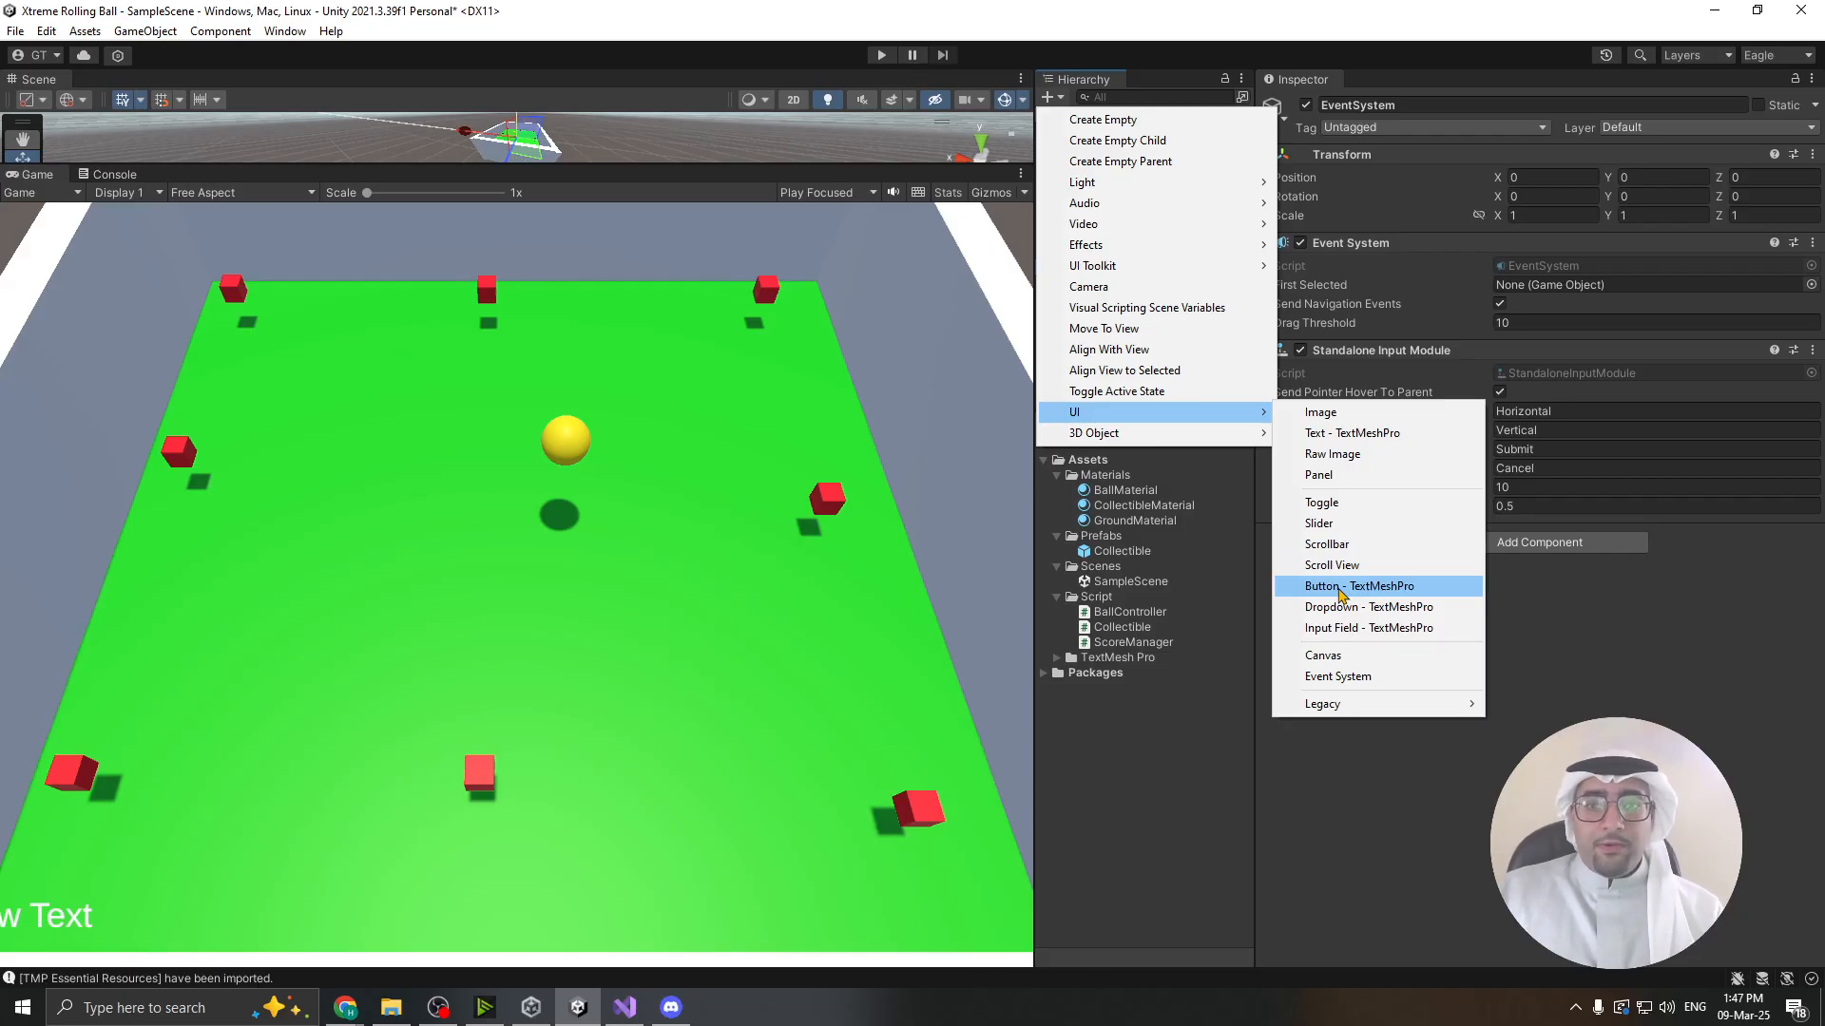
{"action": "left_click", "coordinate": [1675, 715]}
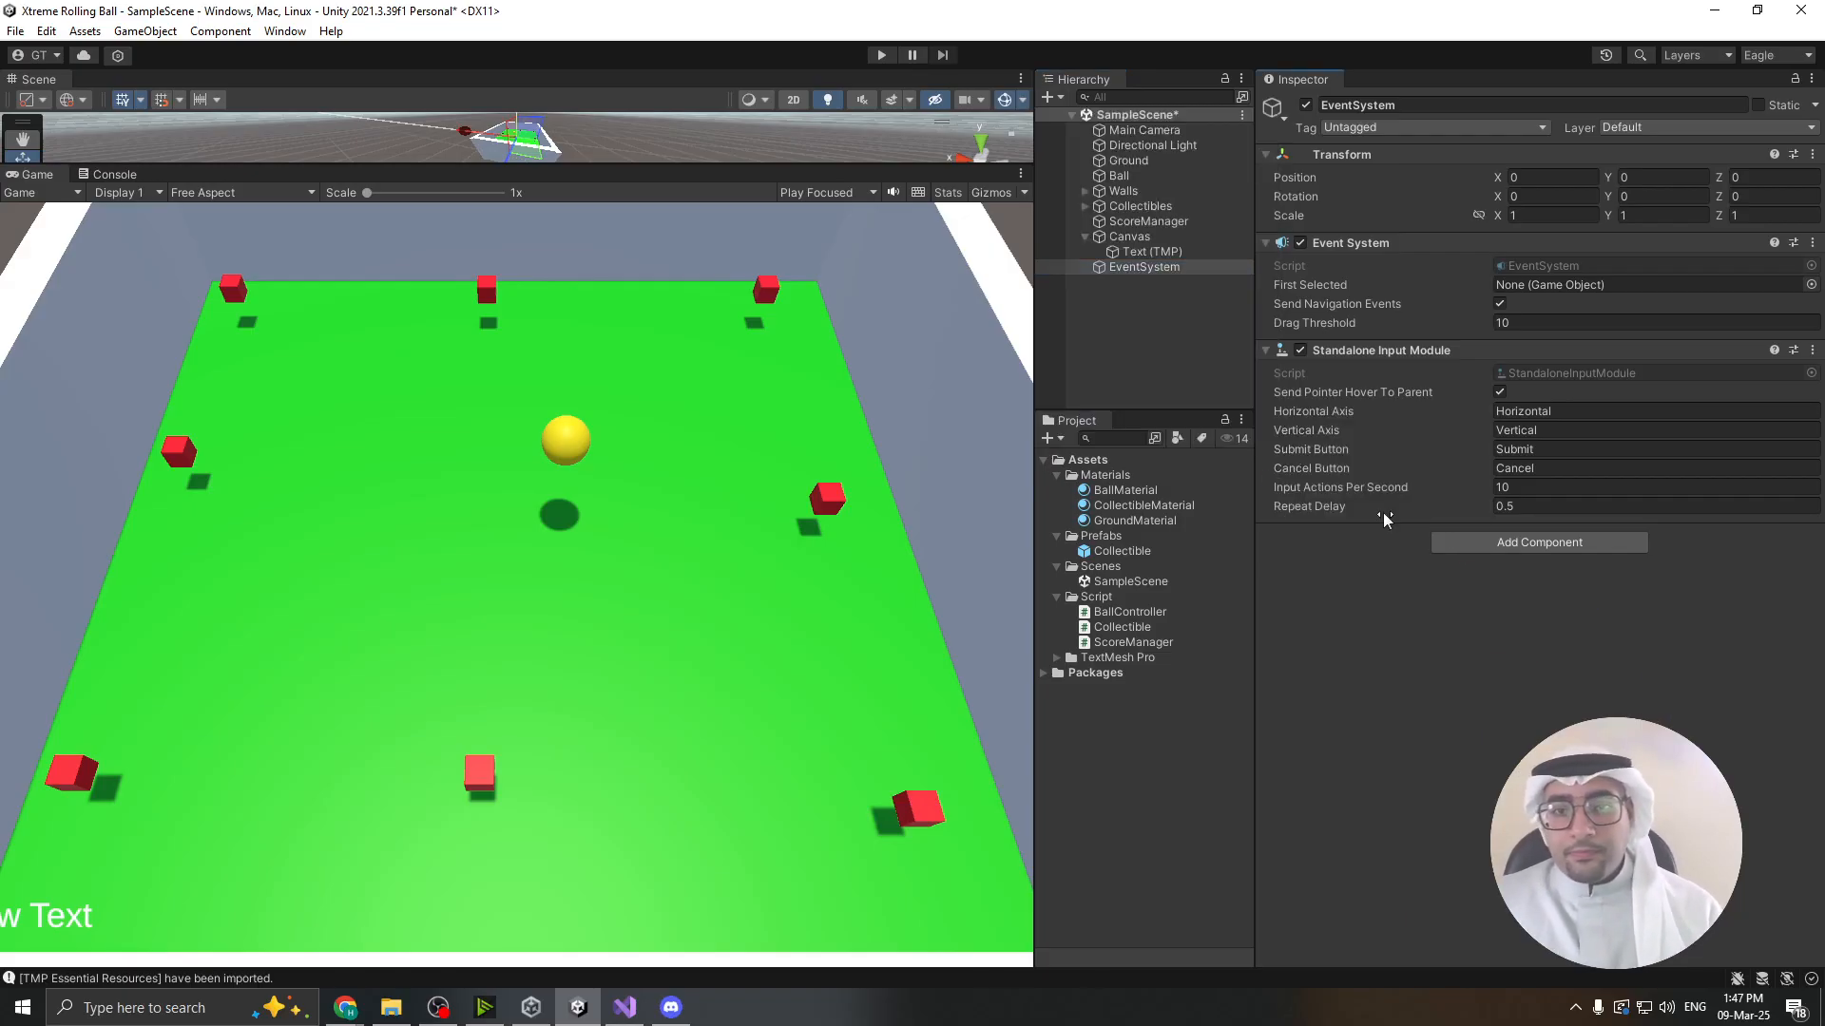
- Enlarge the Scene view, switch it to 2D and frame the Text (TMP) object together with the canvas outline
{"action": "left_click", "coordinate": [1155, 251]}
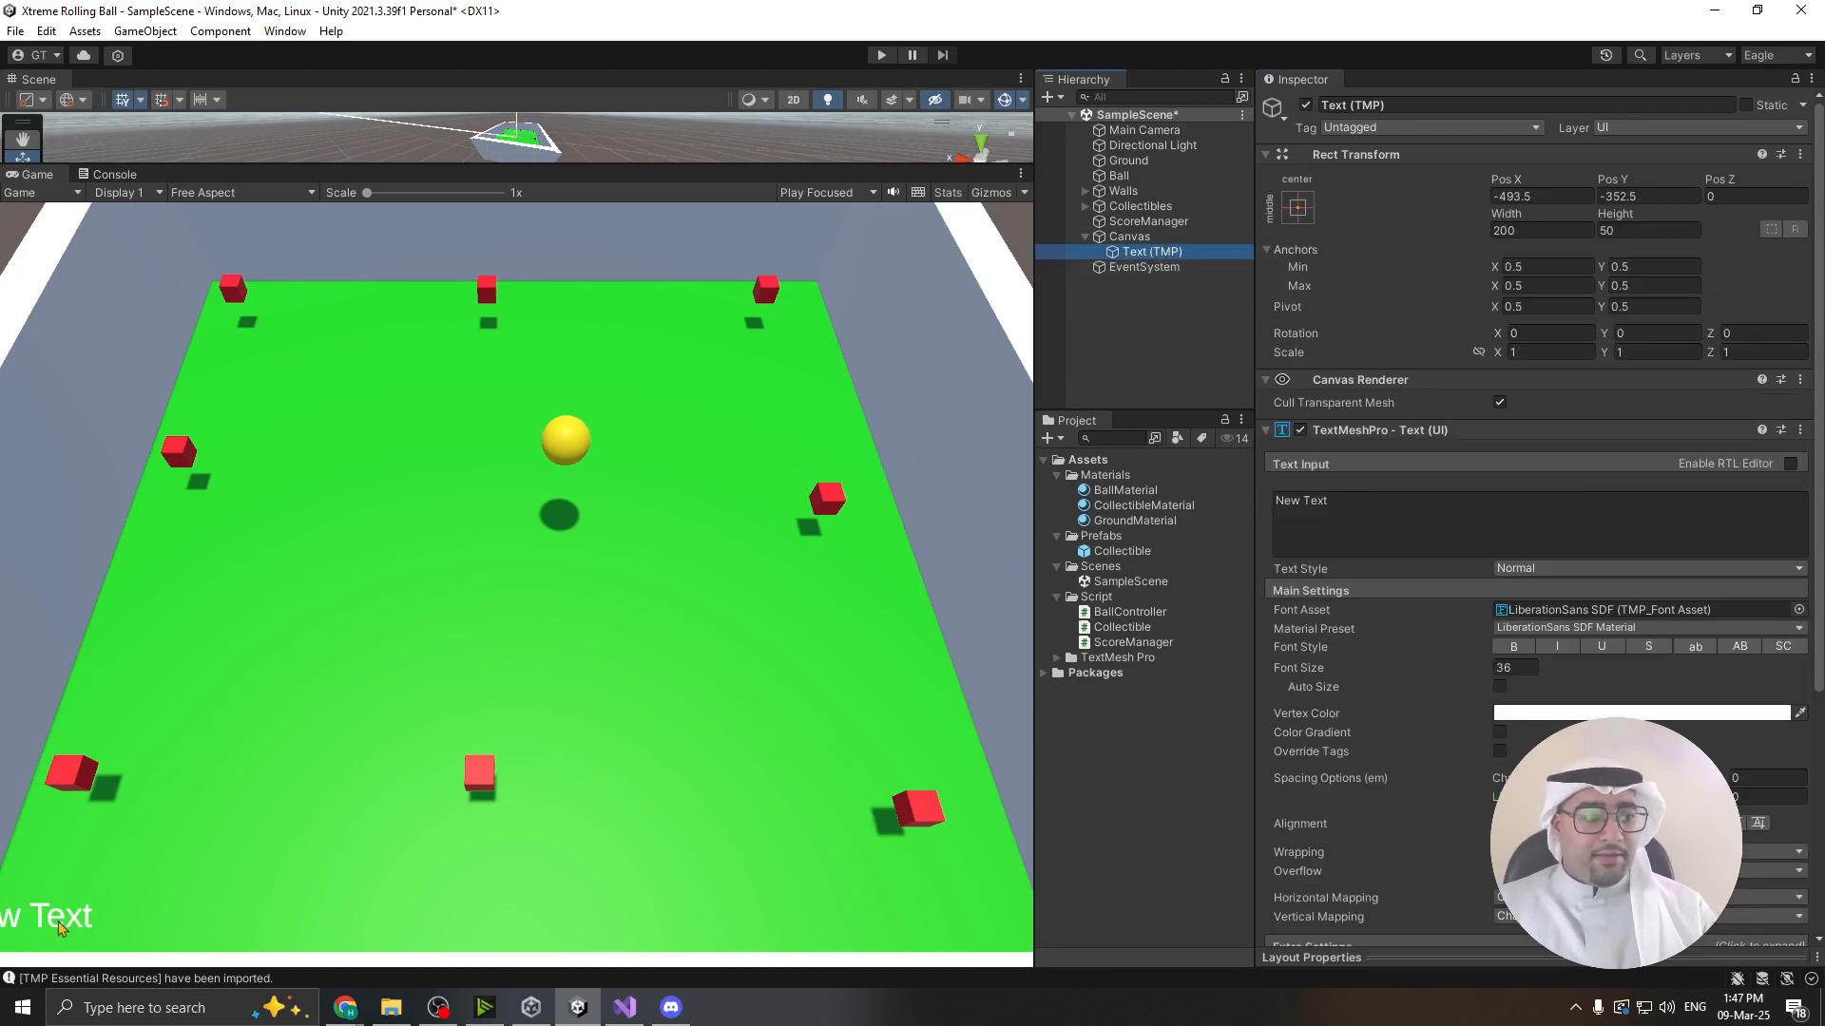
{"action": "left_click_drag", "start_coordinate": [543, 169], "coordinate": [567, 613]}
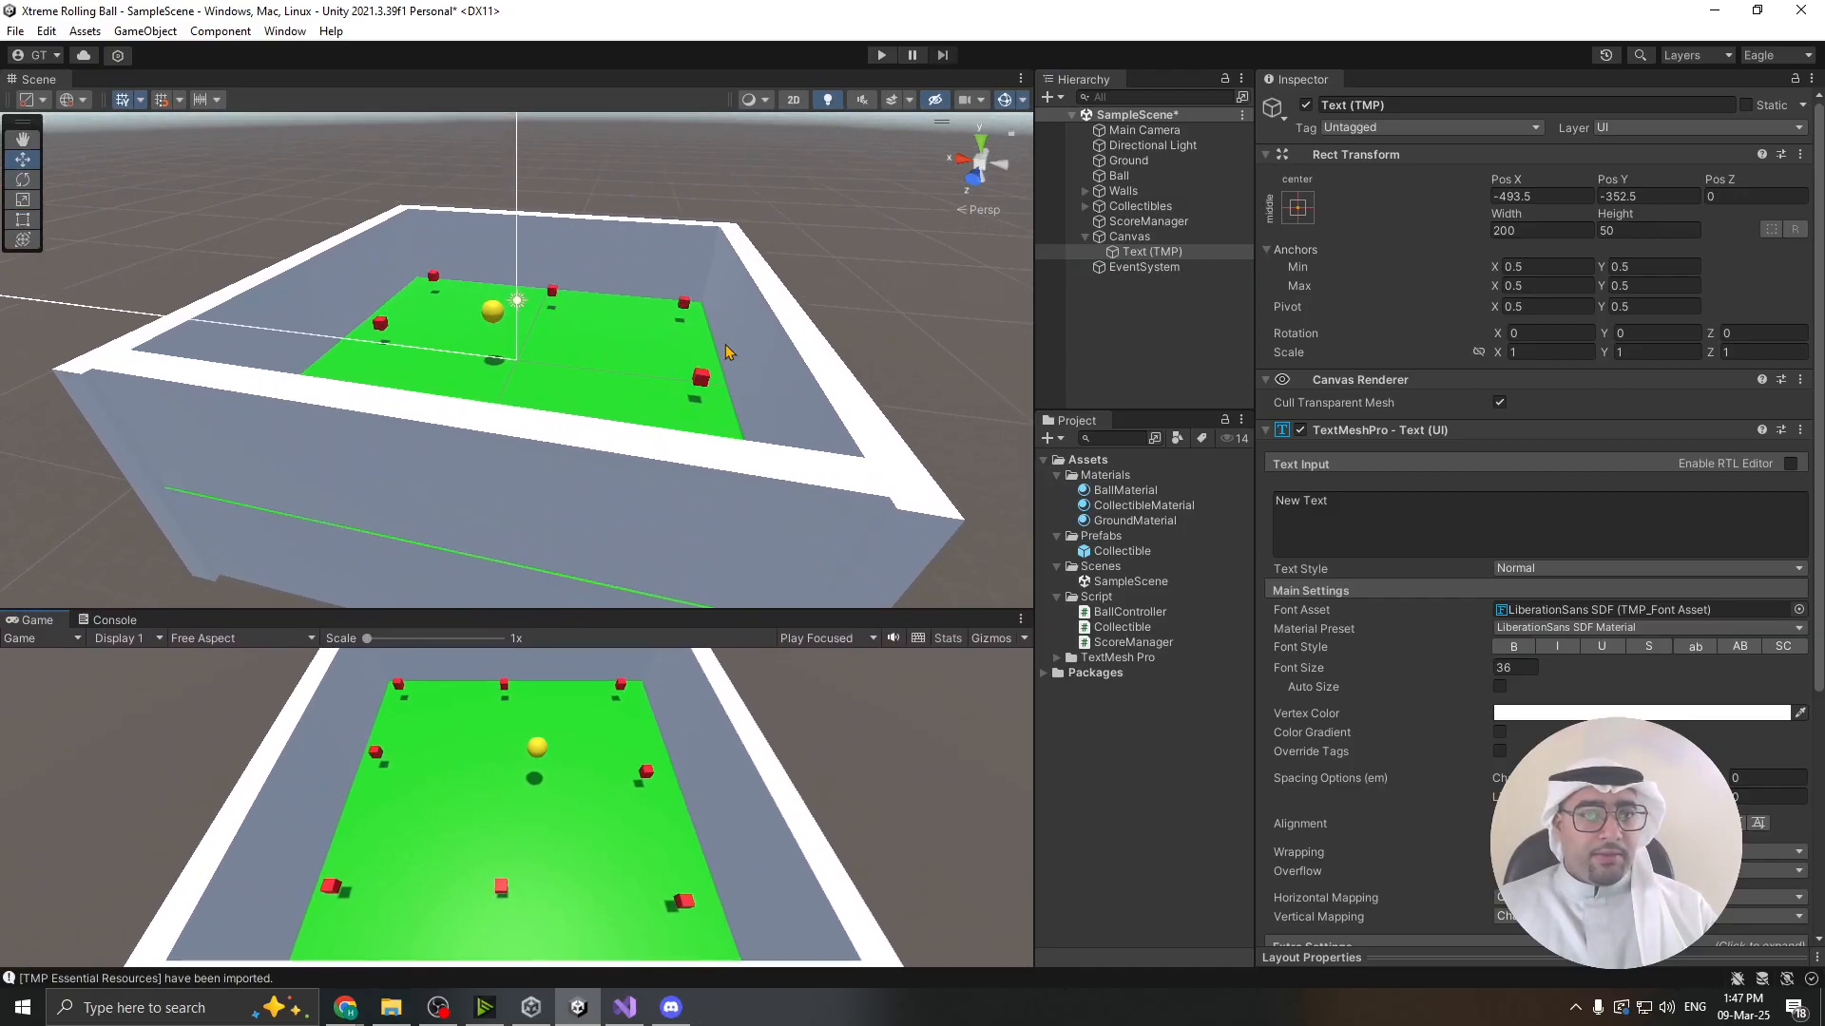
{"action": "left_click", "coordinate": [793, 100]}
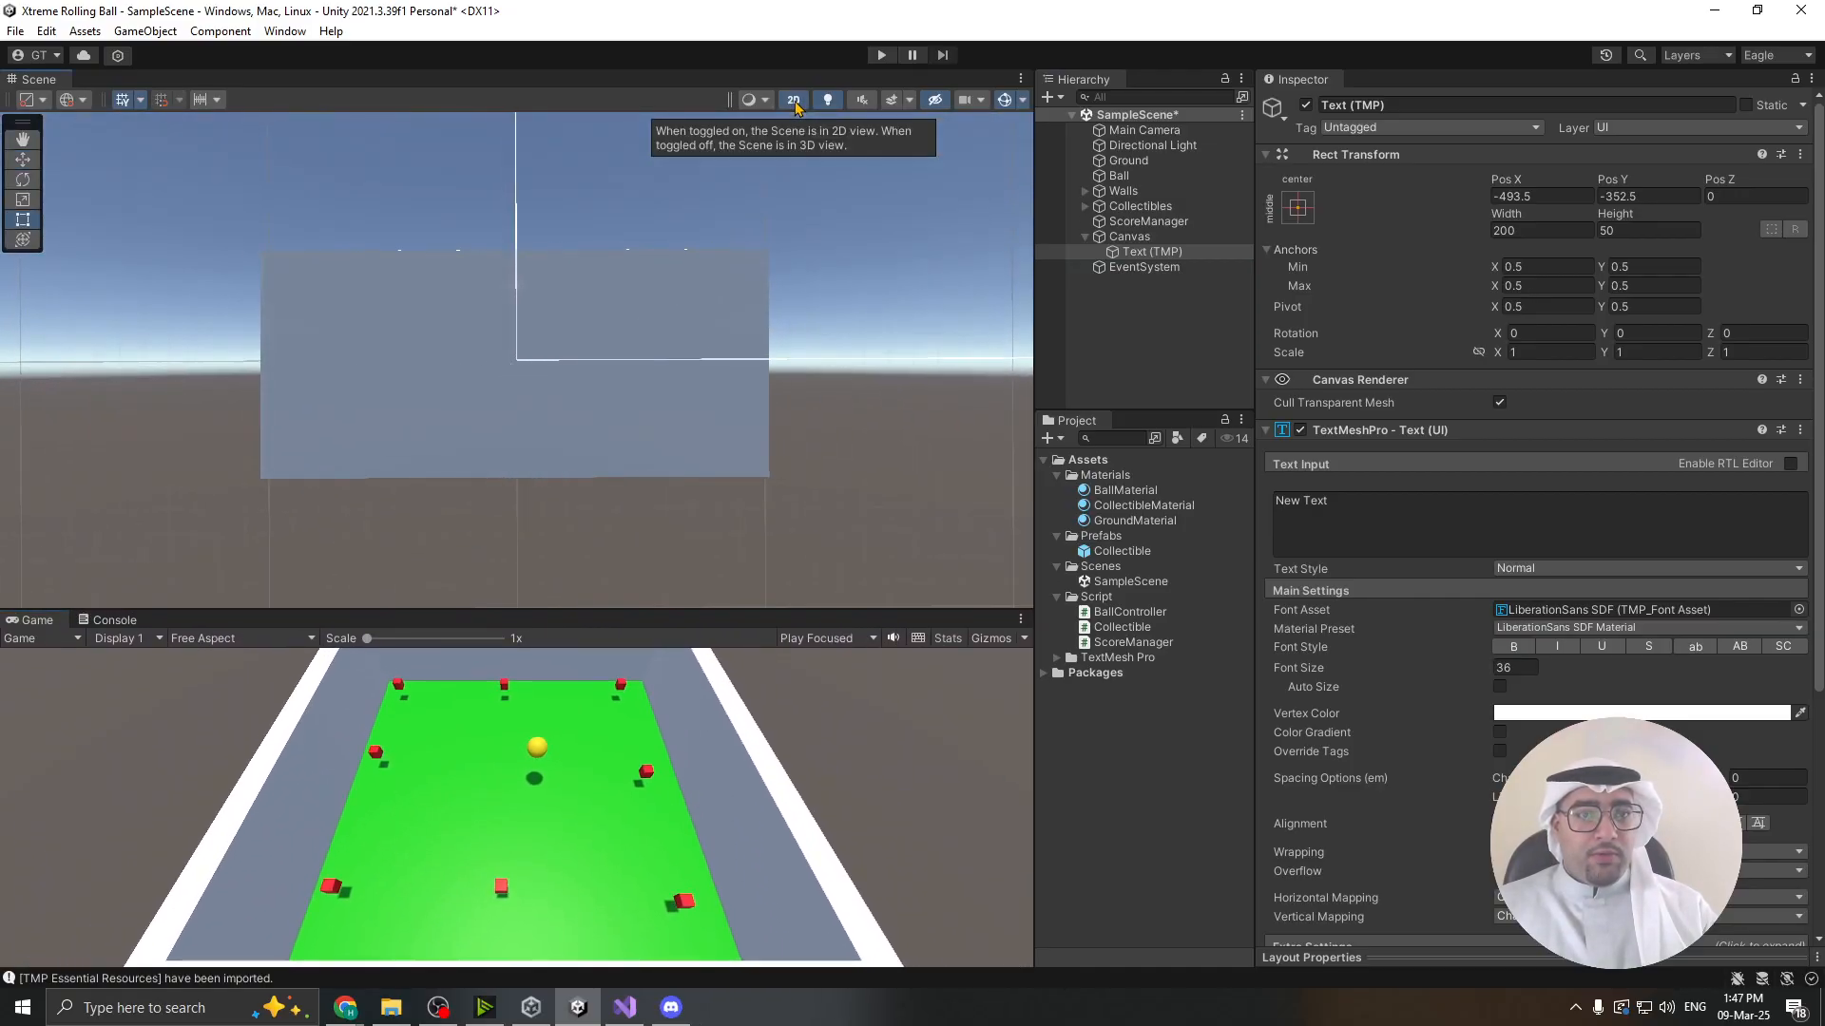
{"action": "double_click", "coordinate": [1148, 252]}
{"action": "scroll", "coordinate": [618, 383], "scroll_direction": "down", "scroll_amount": 10}
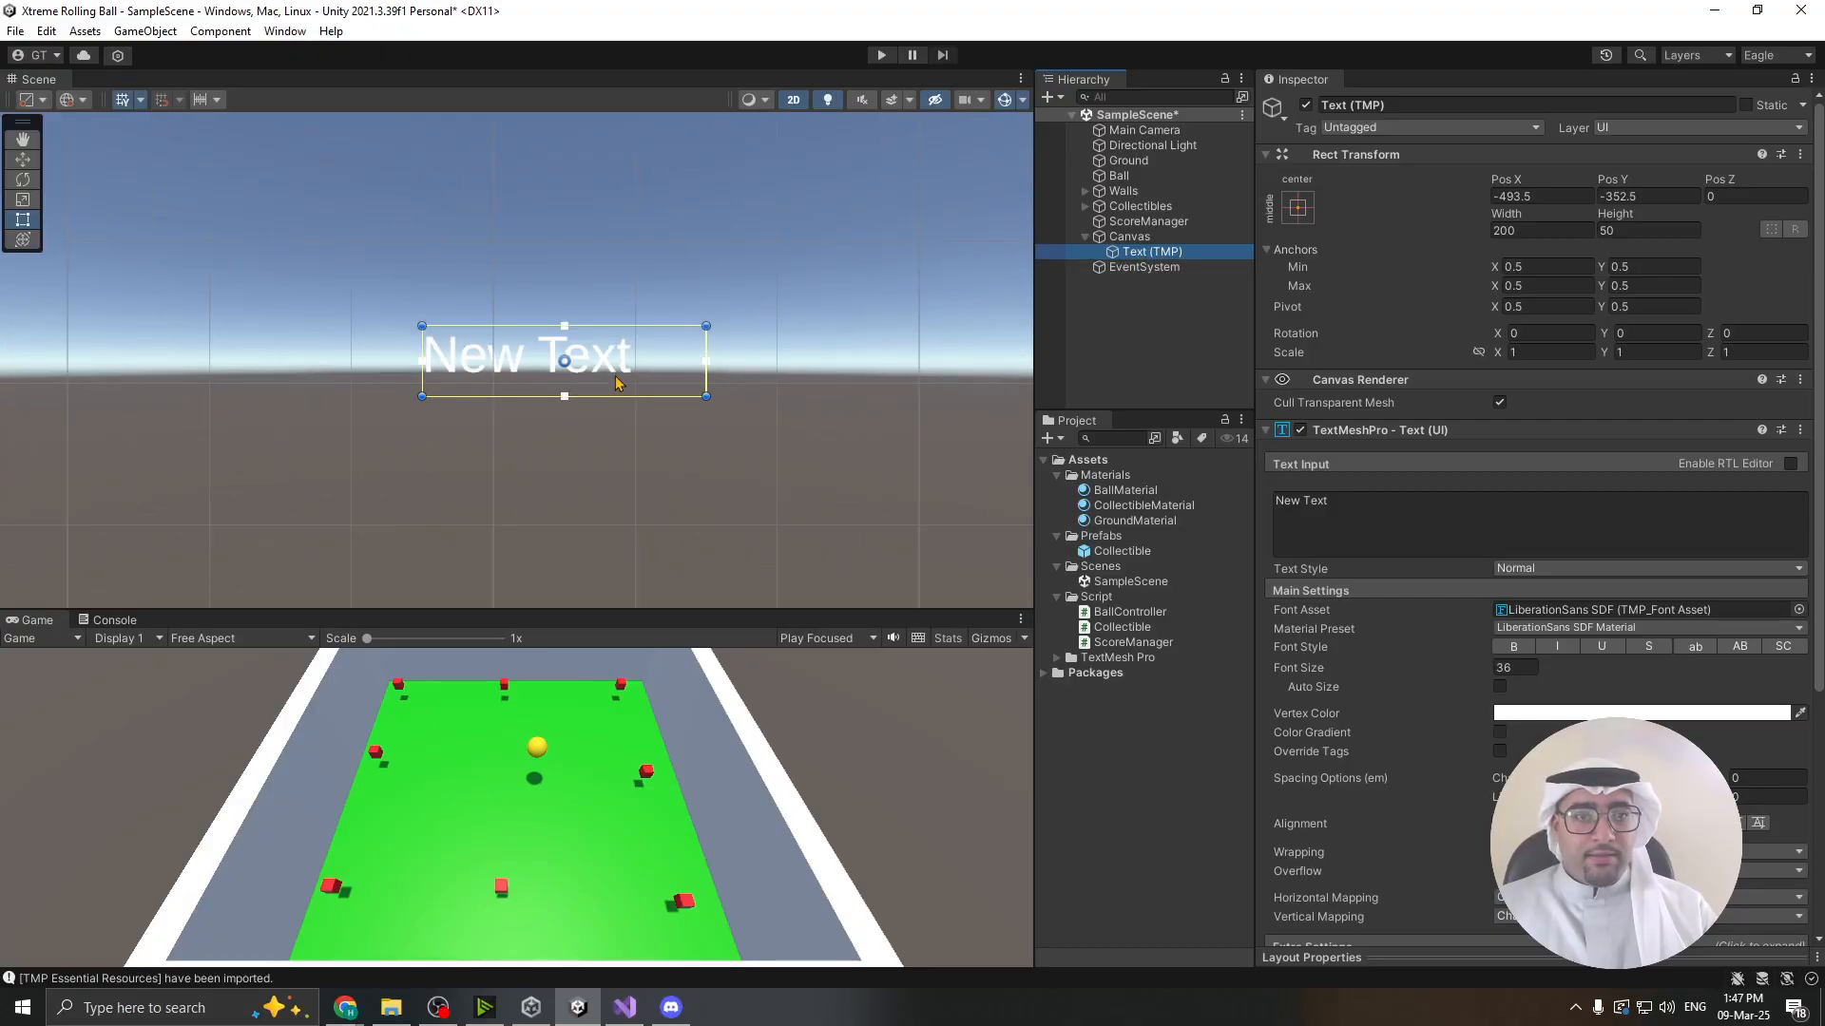
{"action": "scroll", "coordinate": [618, 380], "scroll_direction": "down", "scroll_amount": 10}
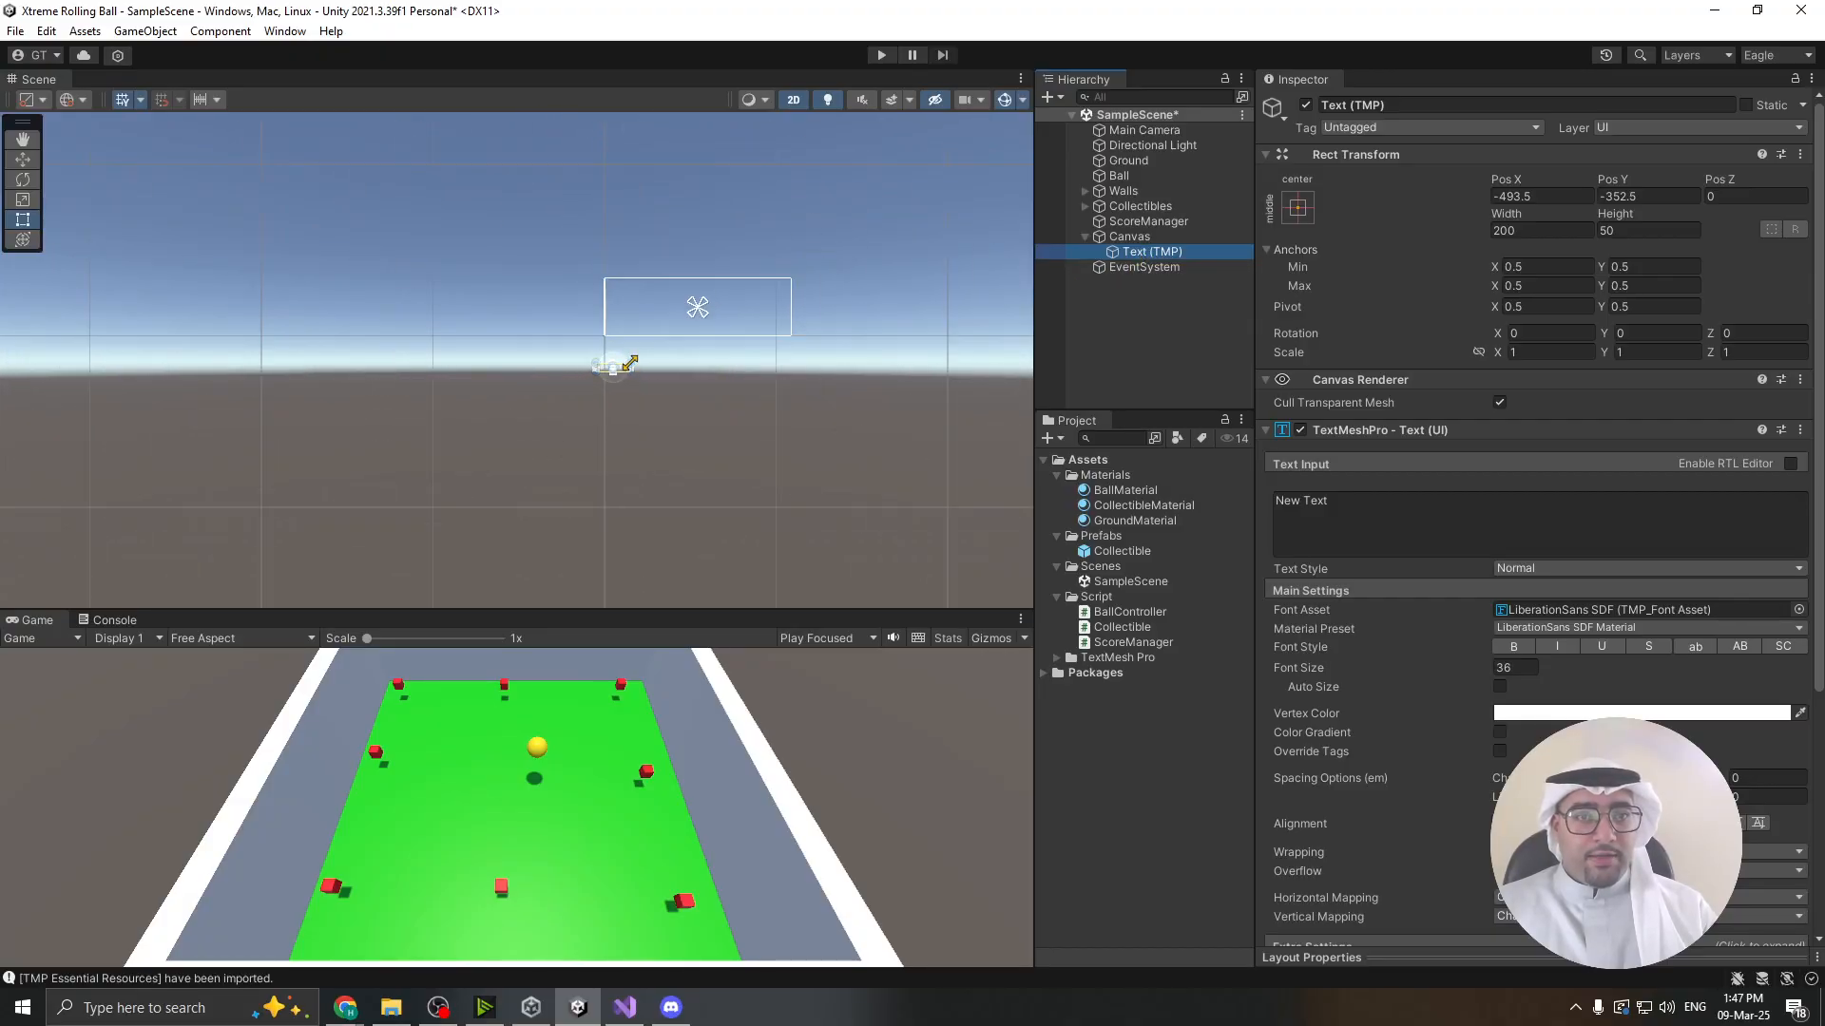
{"action": "scroll", "coordinate": [635, 369], "scroll_direction": "up", "scroll_amount": 4}
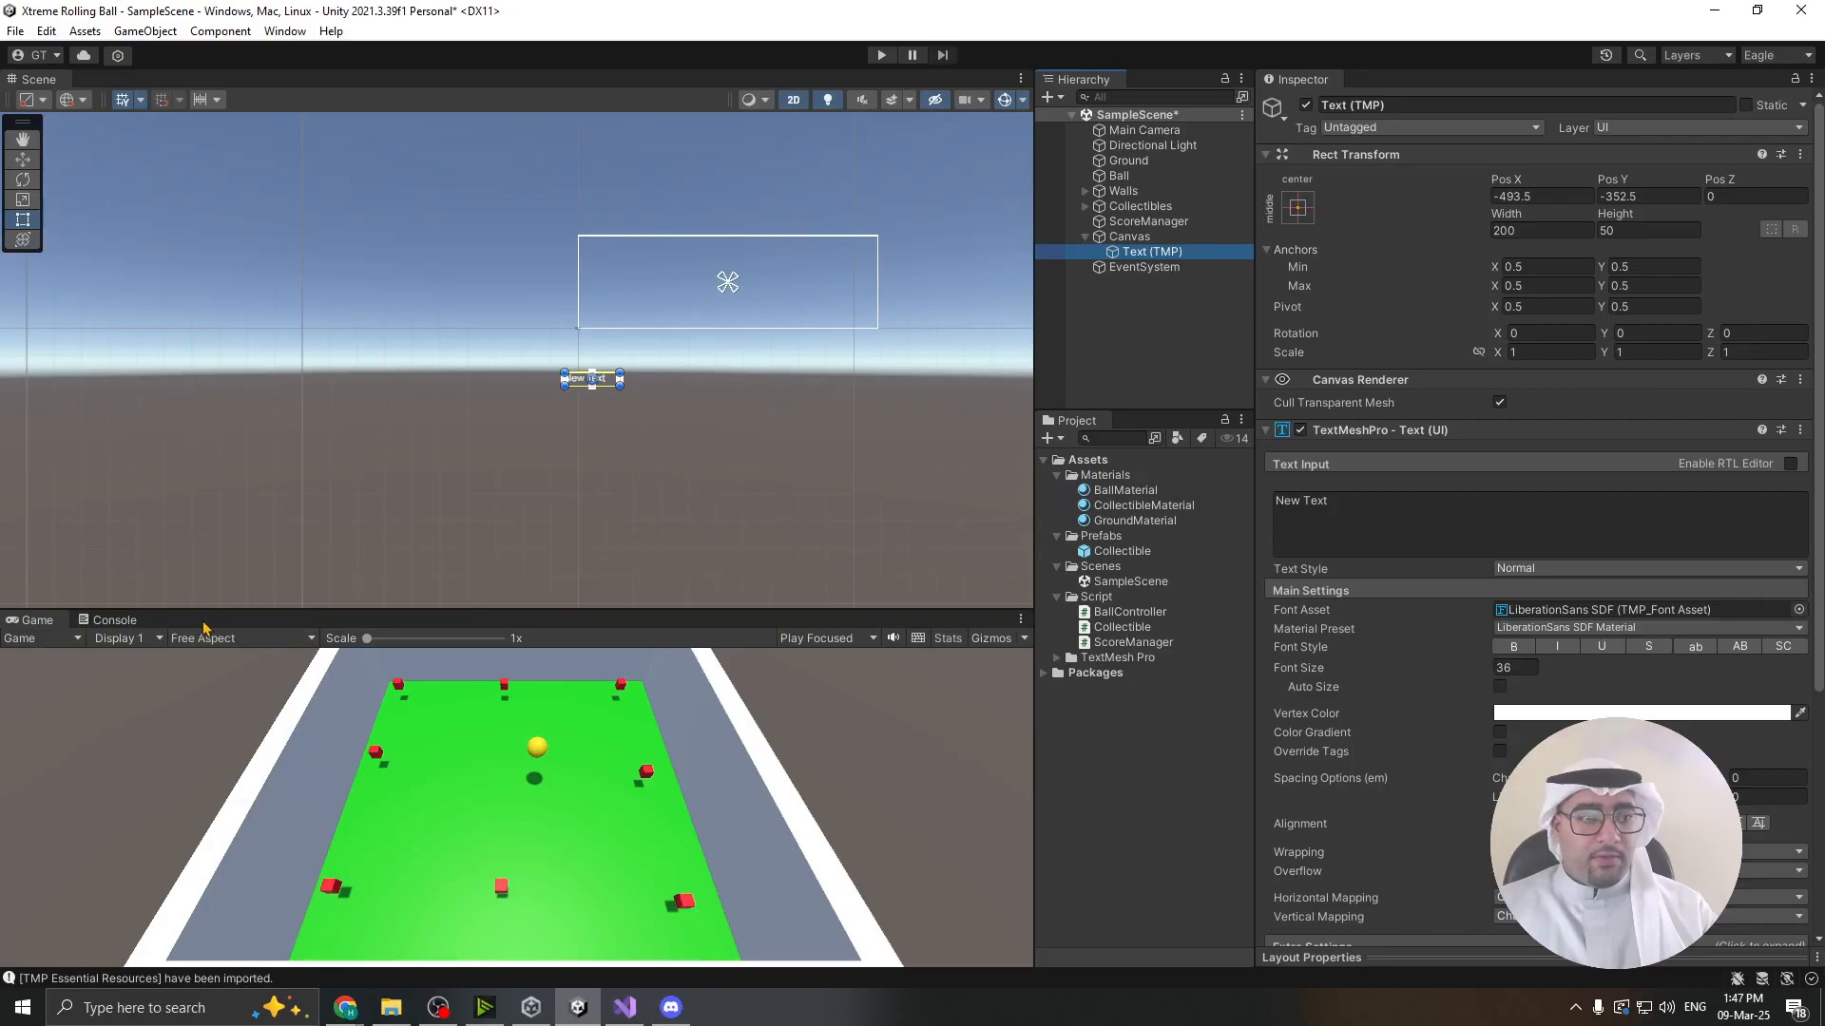
- Enlarge the Game view and set its resolution to Full HD (1920x1080)
{"action": "left_click_drag", "start_coordinate": [249, 611], "coordinate": [358, 449]}
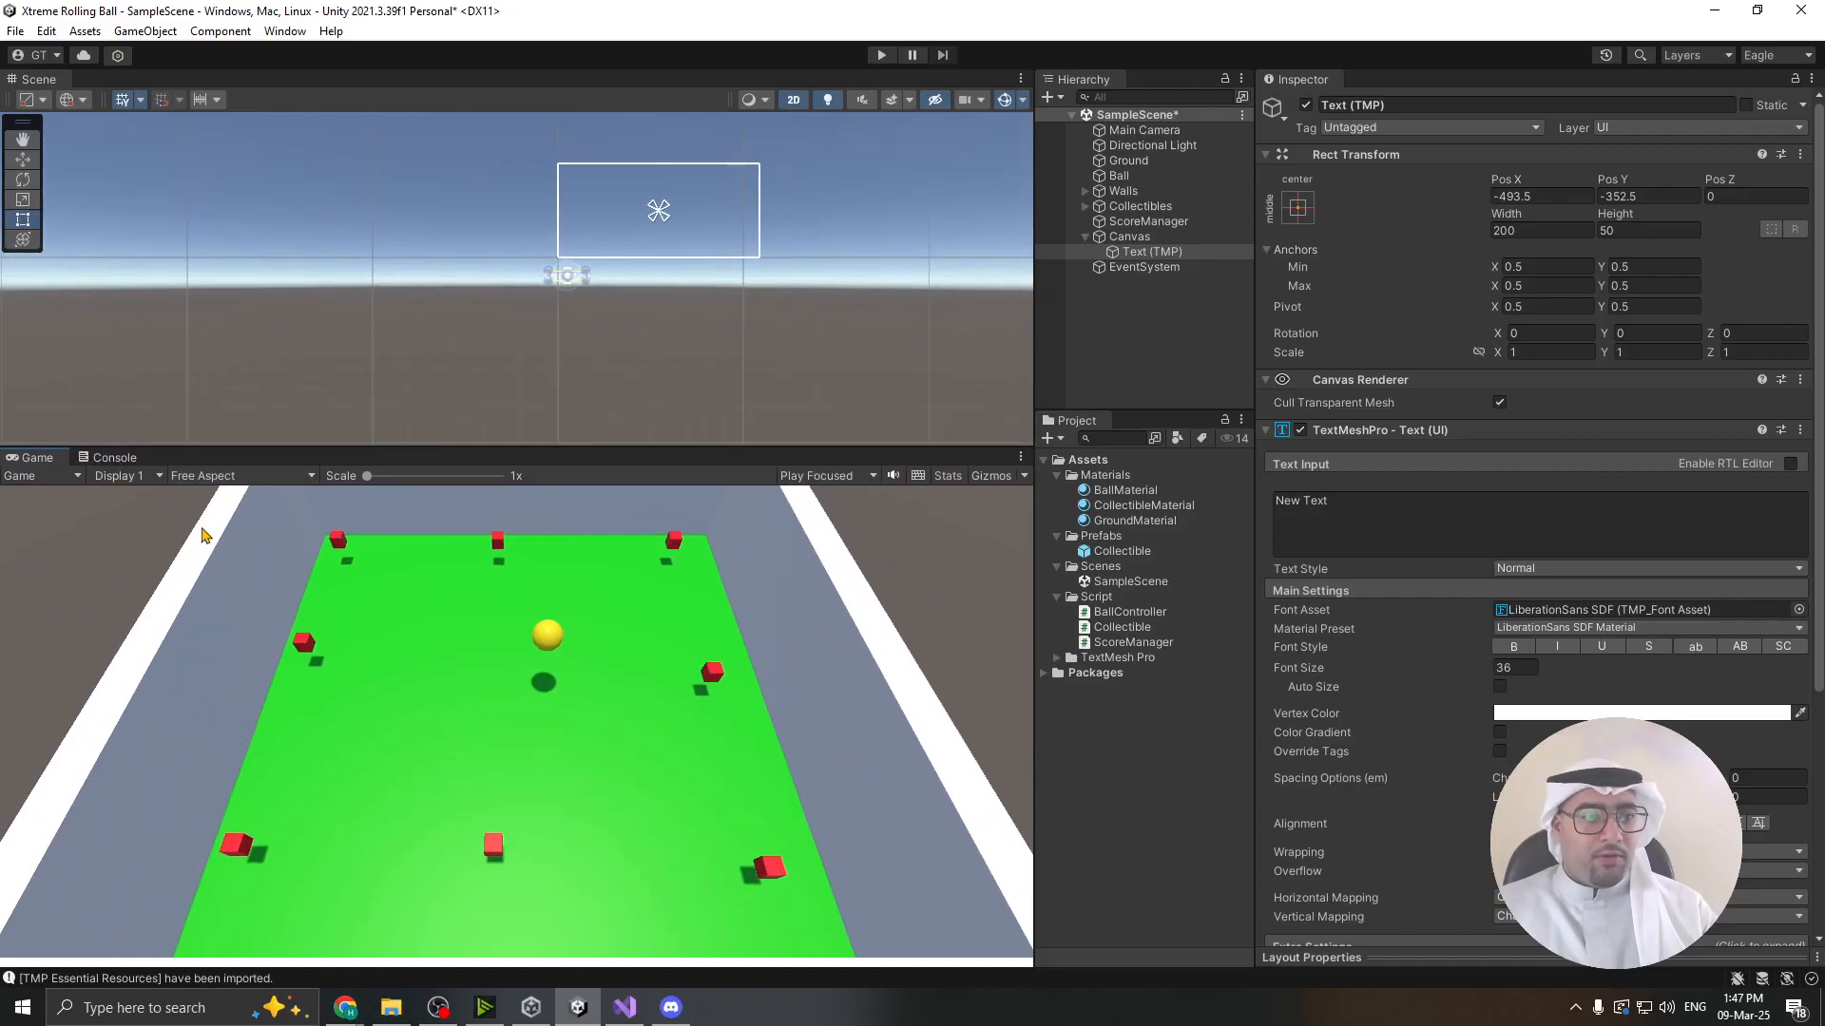
{"action": "left_click", "coordinate": [185, 477]}
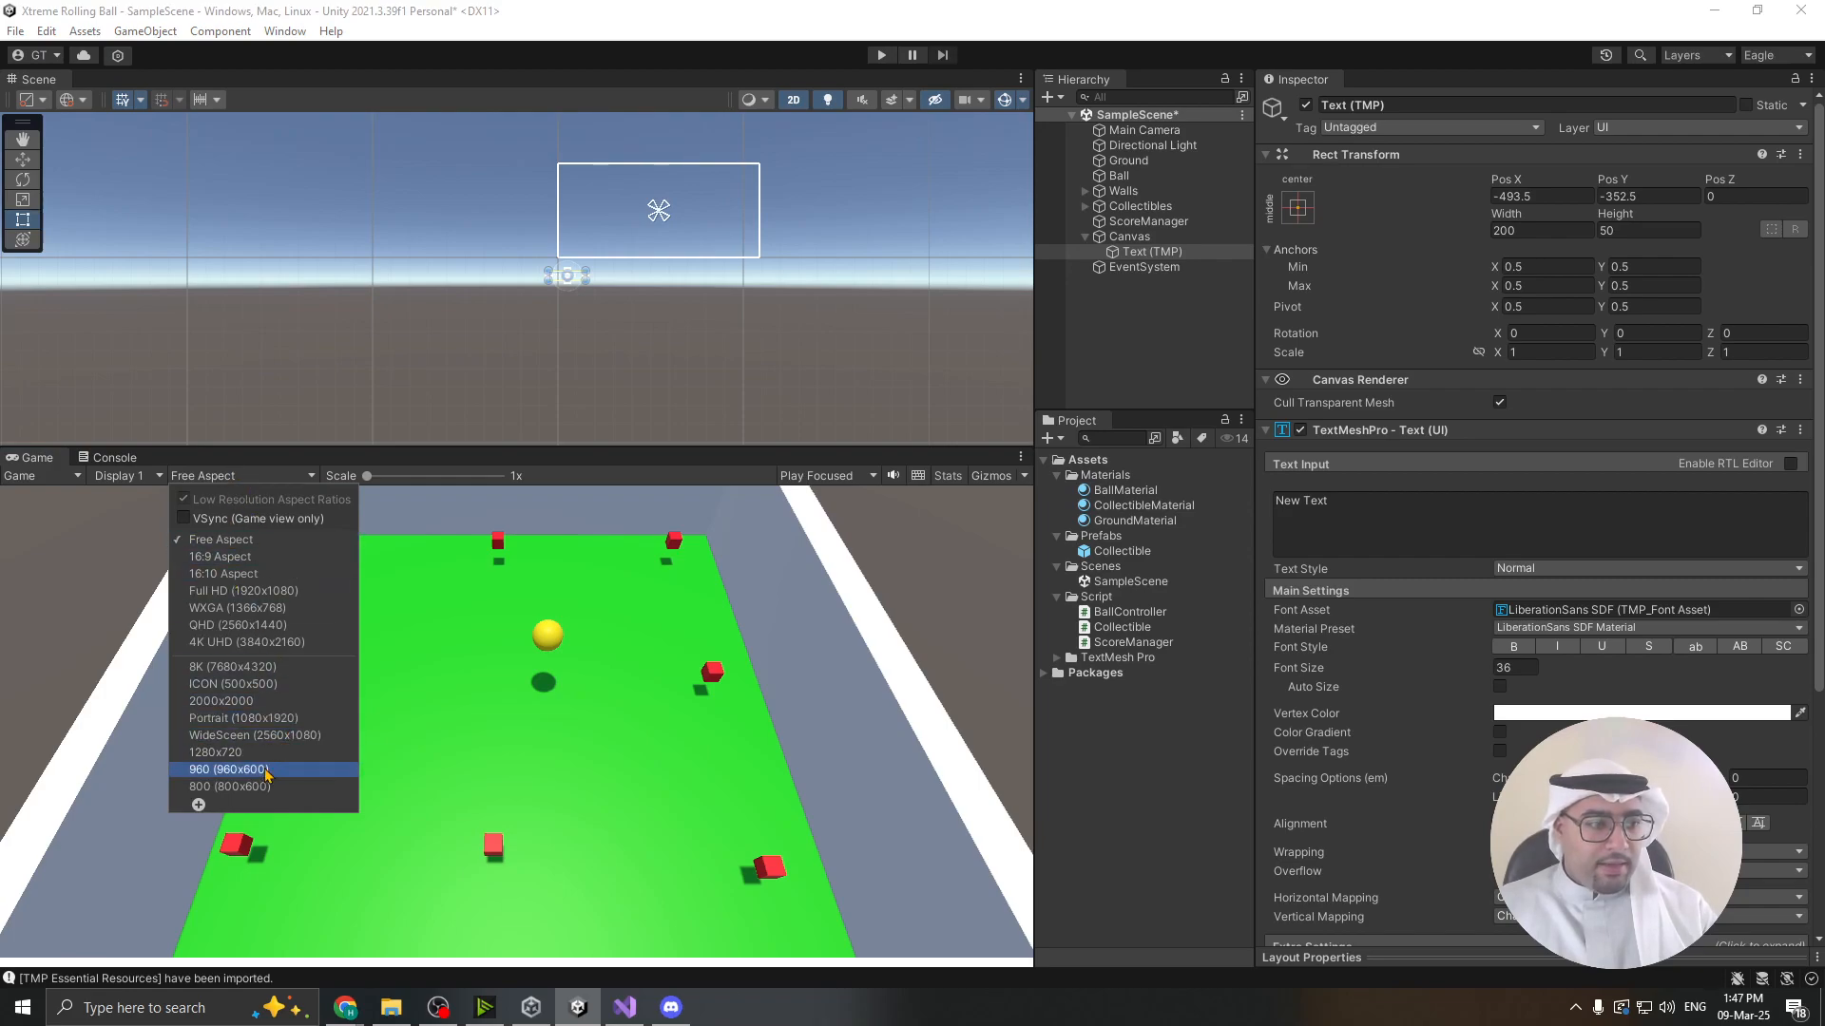
{"action": "left_click", "coordinate": [271, 590]}
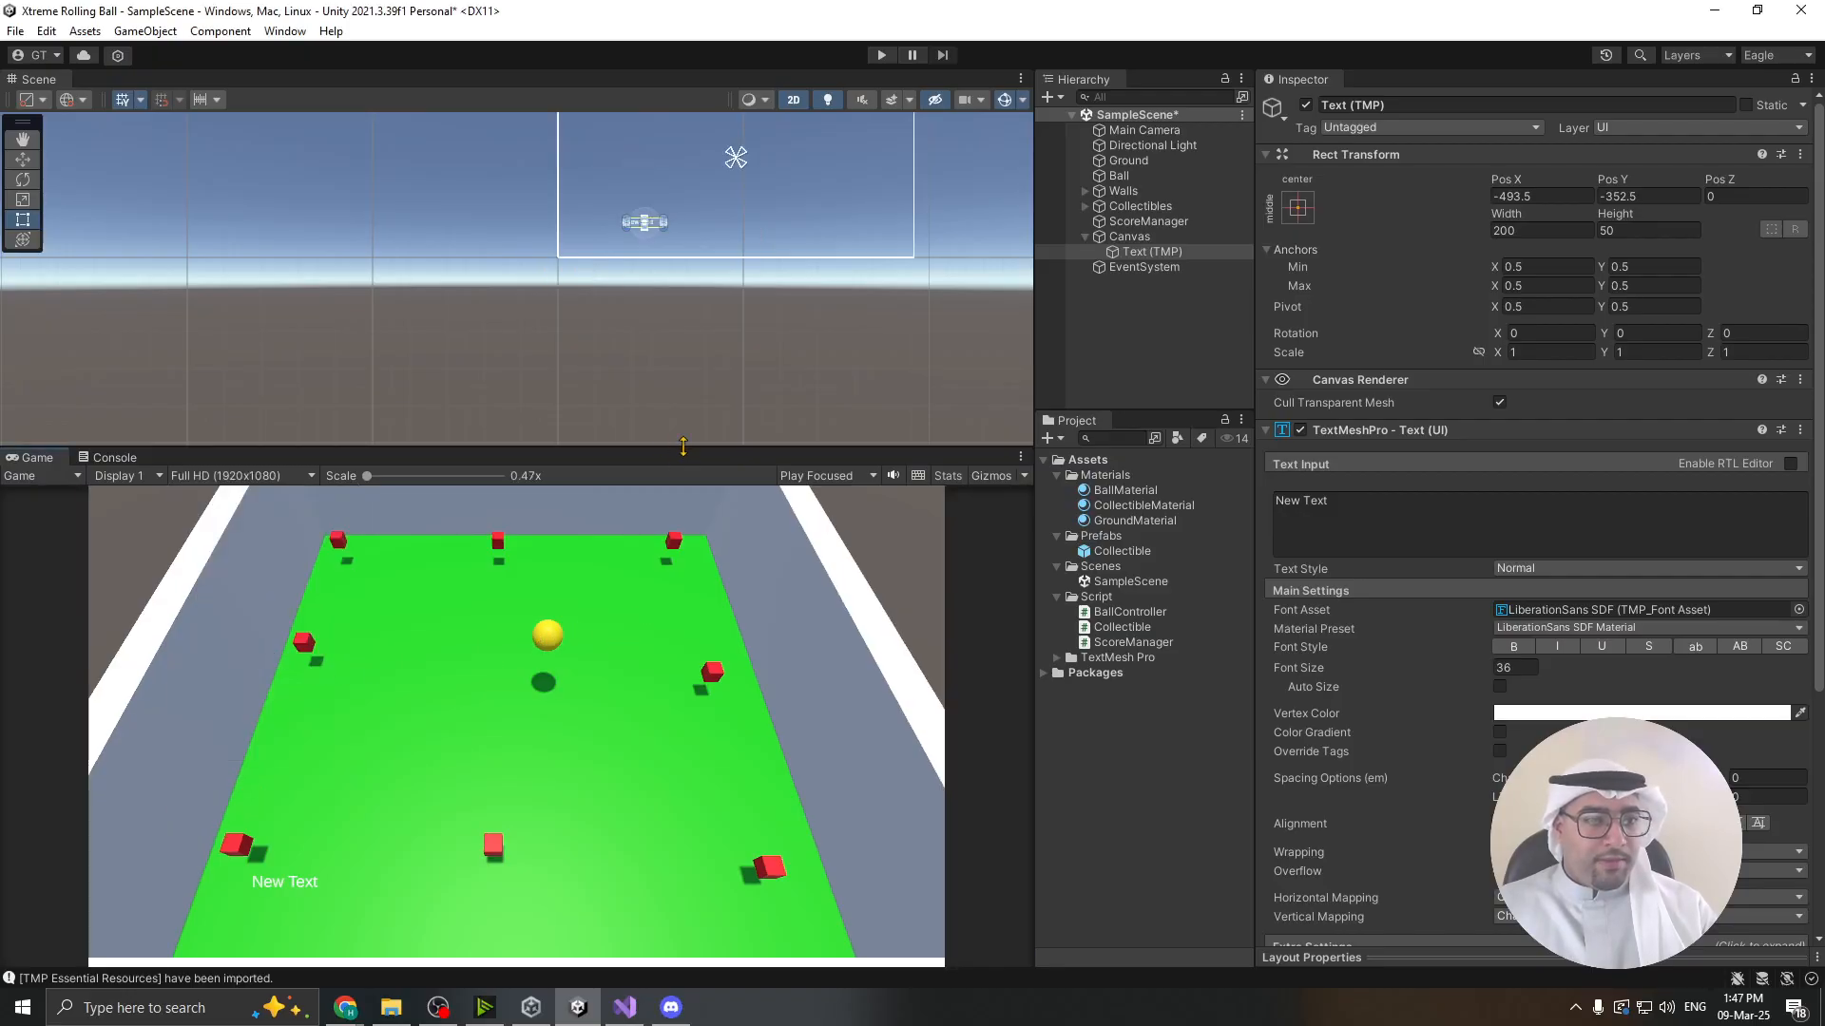
{"action": "left_click_drag", "start_coordinate": [683, 451], "coordinate": [683, 431]}
- Preview the Game view at 4K UHD (3840x2160), and return it to Full HD (1920x1080)
{"action": "left_click", "coordinate": [242, 455]}
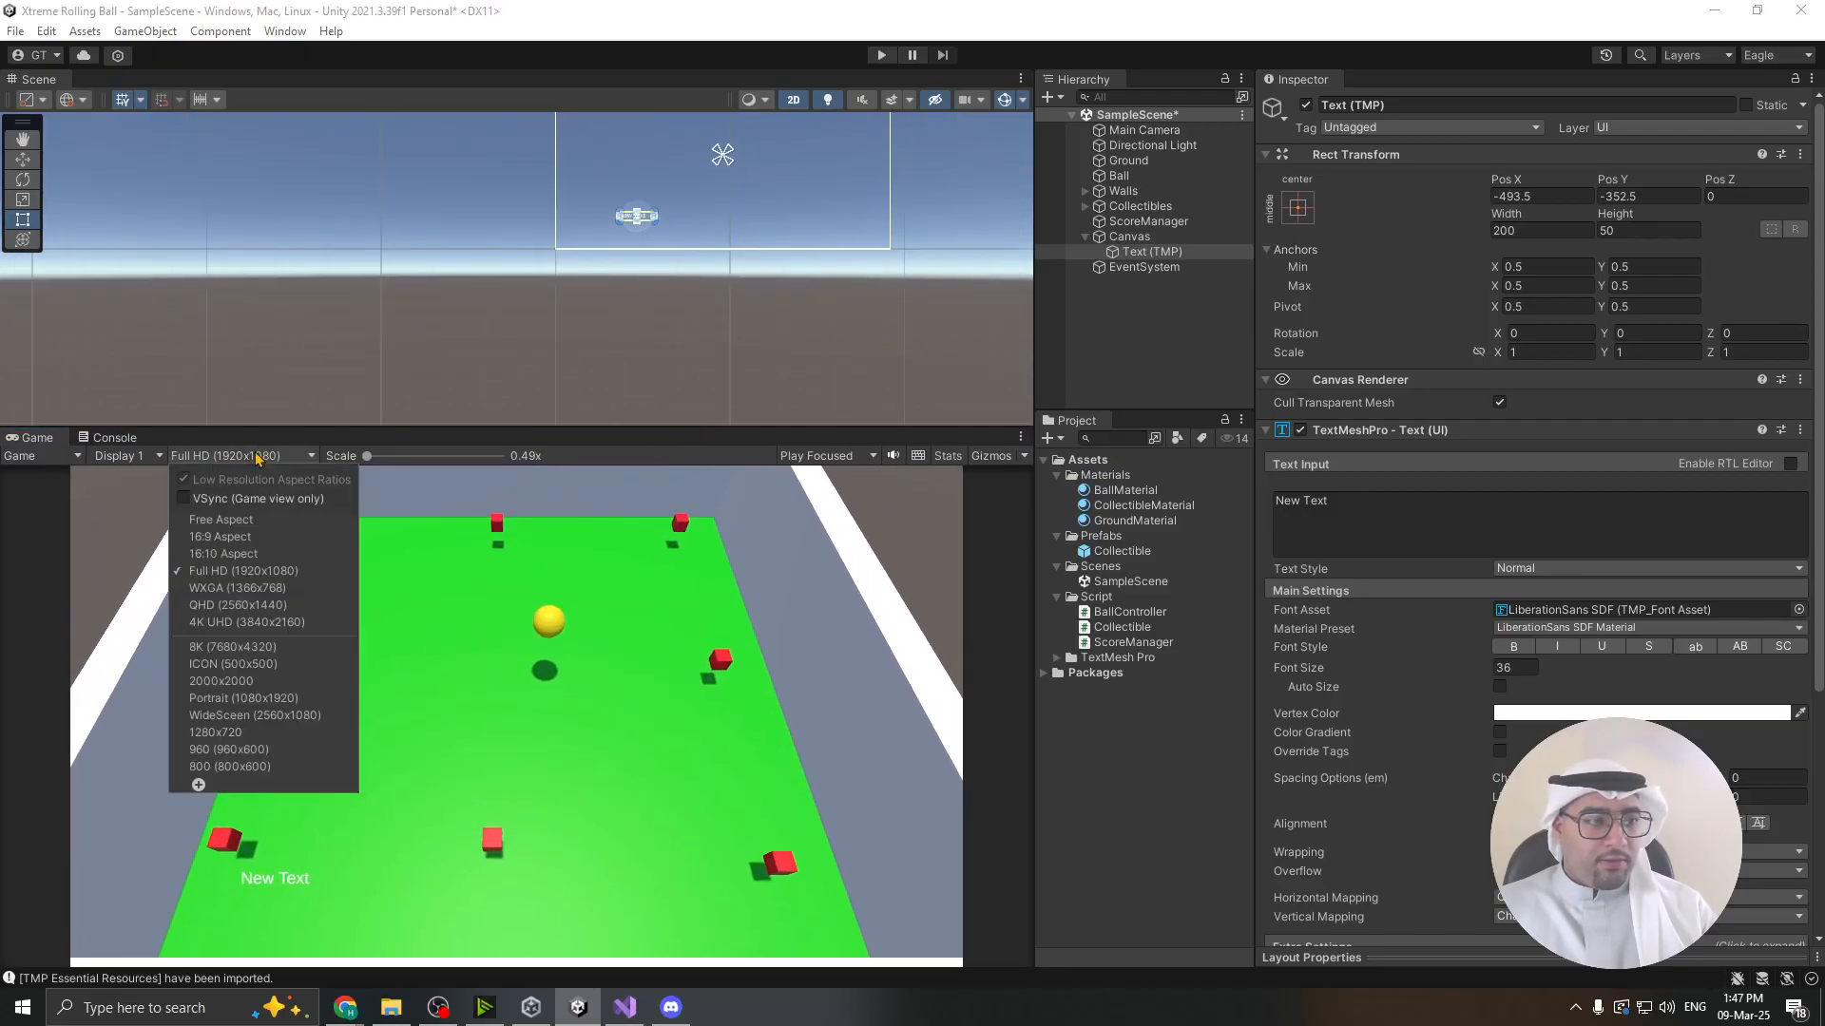
{"action": "left_click", "coordinate": [290, 629]}
{"action": "left_click", "coordinate": [271, 456]}
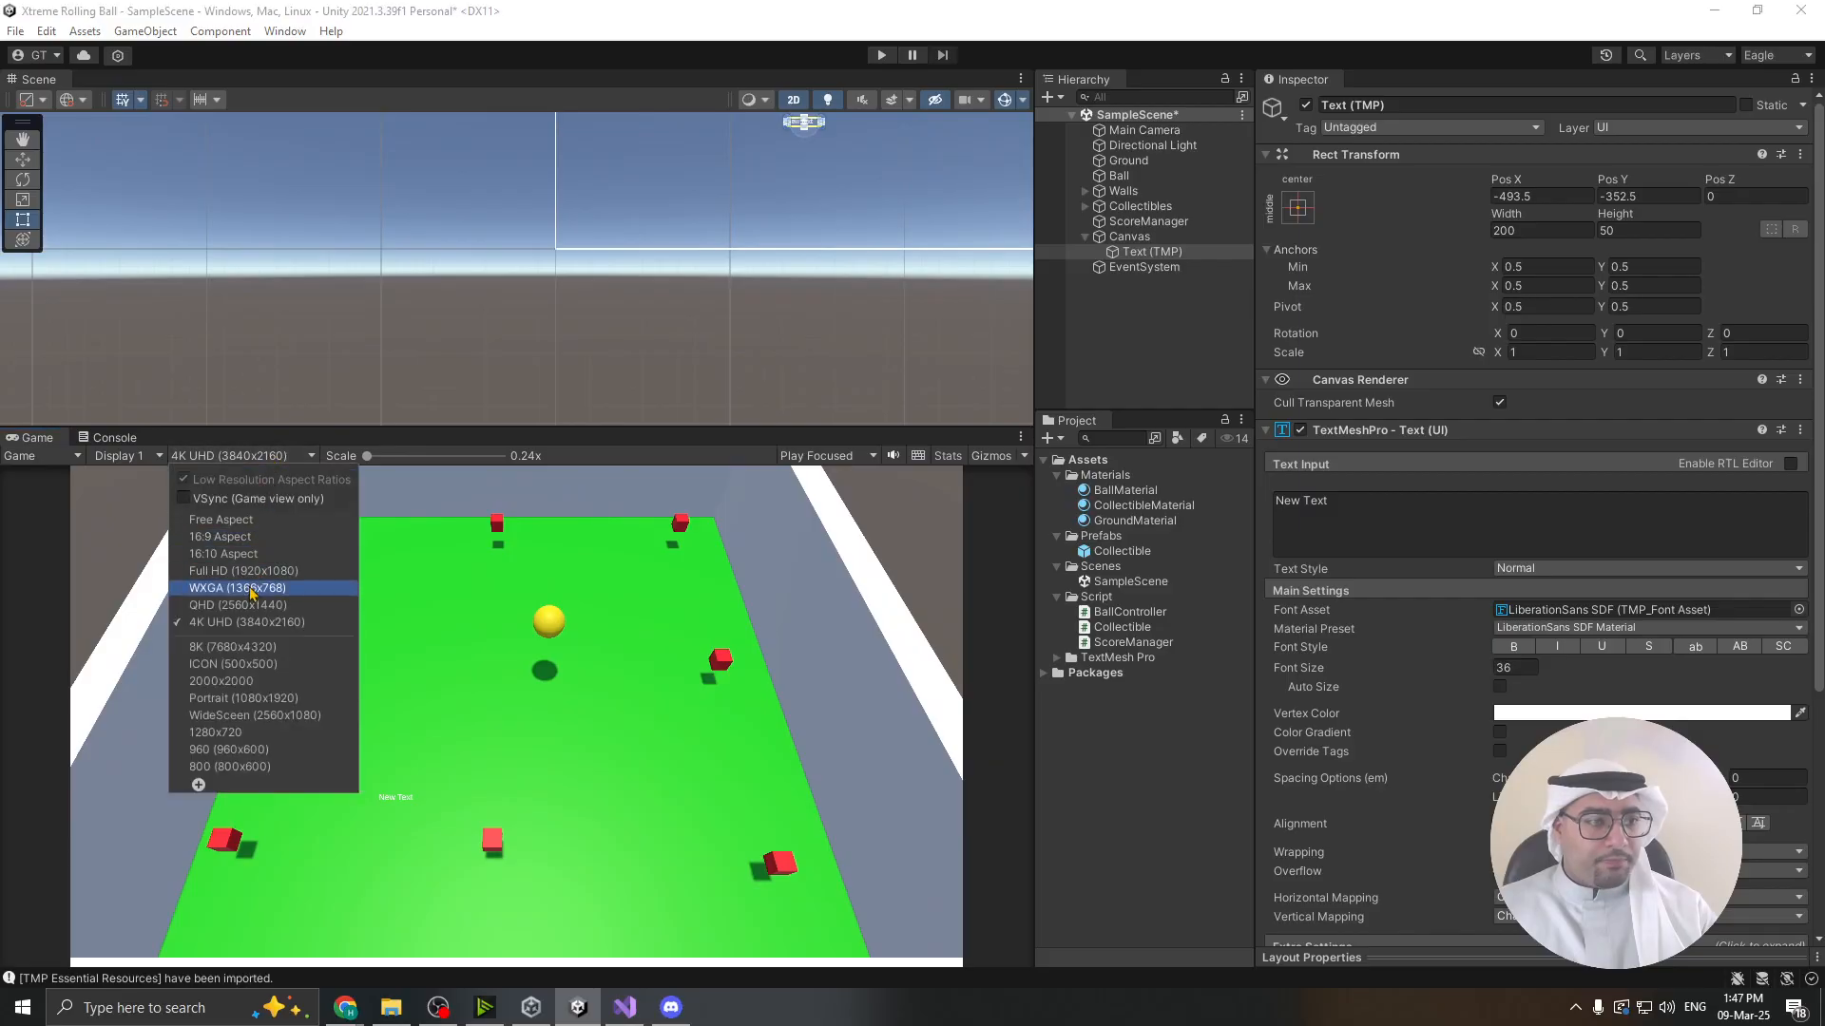
{"action": "left_click", "coordinate": [243, 576]}
- Enlarge the Scene view again and frame the whole canvas rectangle in it
{"action": "left_click_drag", "start_coordinate": [544, 428], "coordinate": [556, 436]}
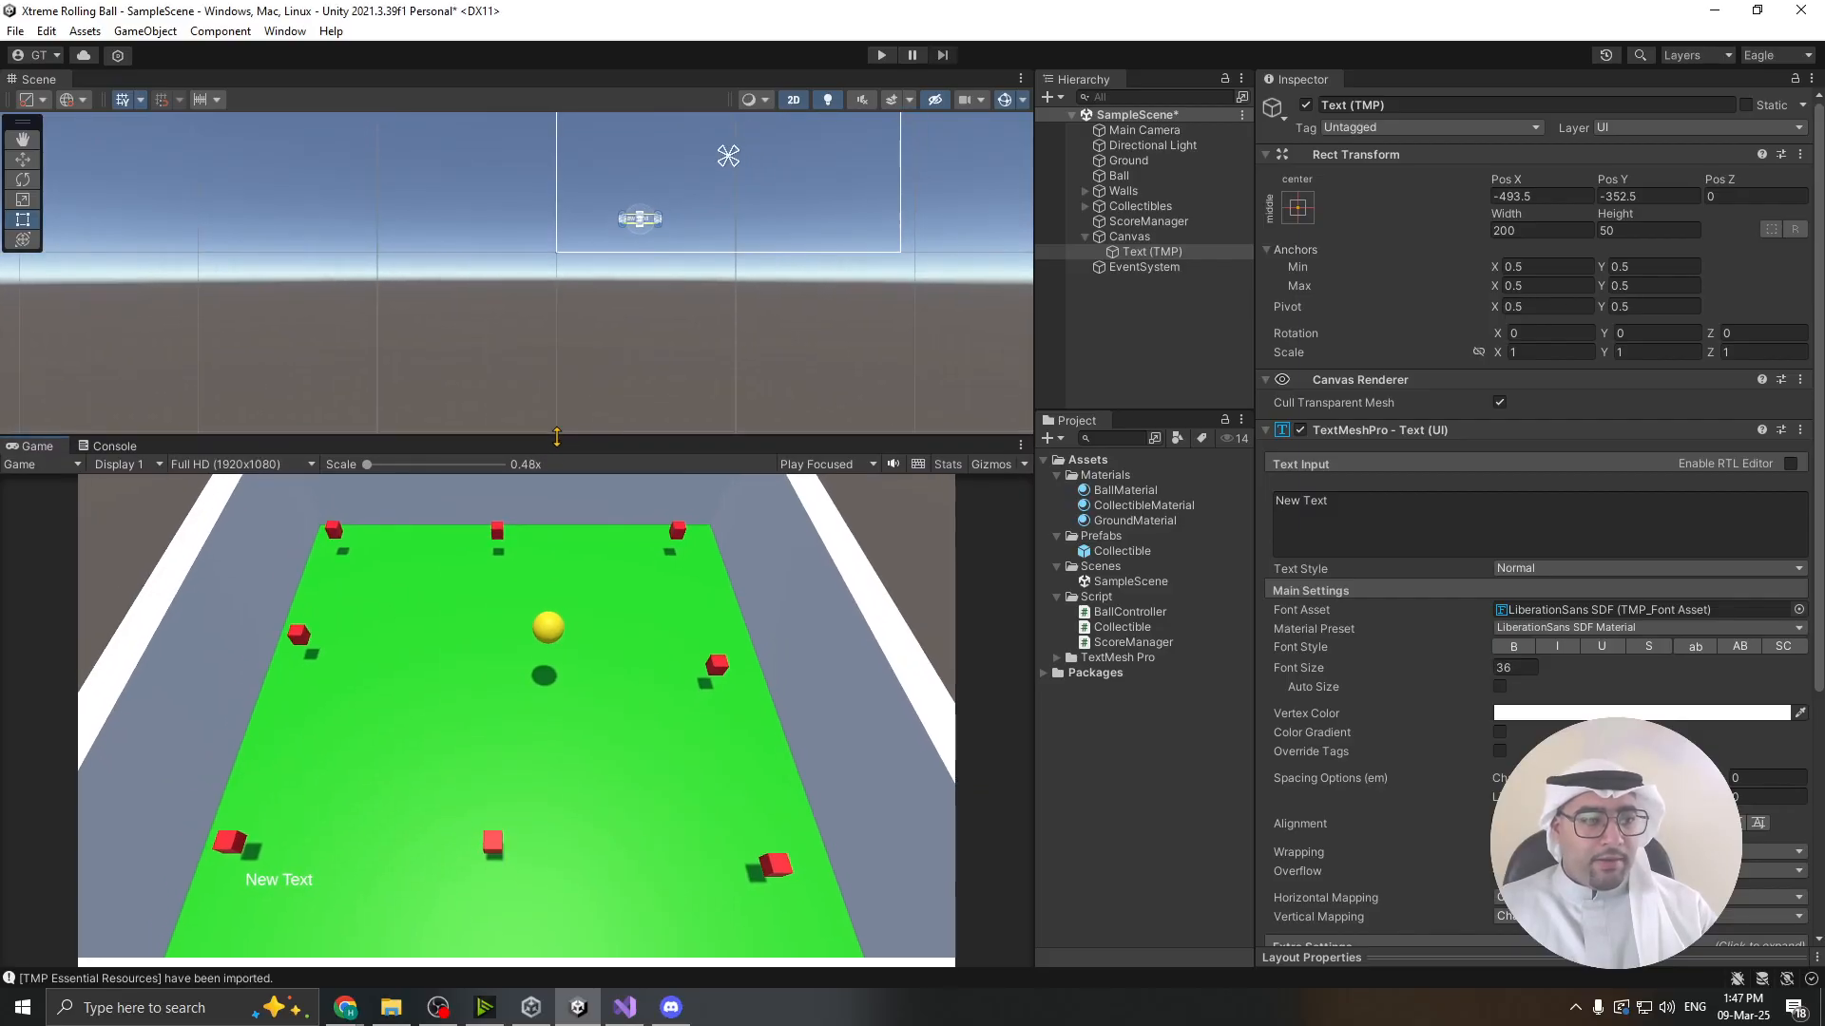
{"action": "left_click_drag", "start_coordinate": [672, 434], "coordinate": [650, 612]}
{"action": "middle_click_drag", "start_coordinate": [864, 361], "coordinate": [639, 504]}
{"action": "scroll", "coordinate": [580, 495], "scroll_direction": "down", "scroll_amount": 5}
- Examine the Text (TMP) object's place within the canvas, its Rect Transform and its text settings
{"action": "left_click", "coordinate": [1129, 236]}
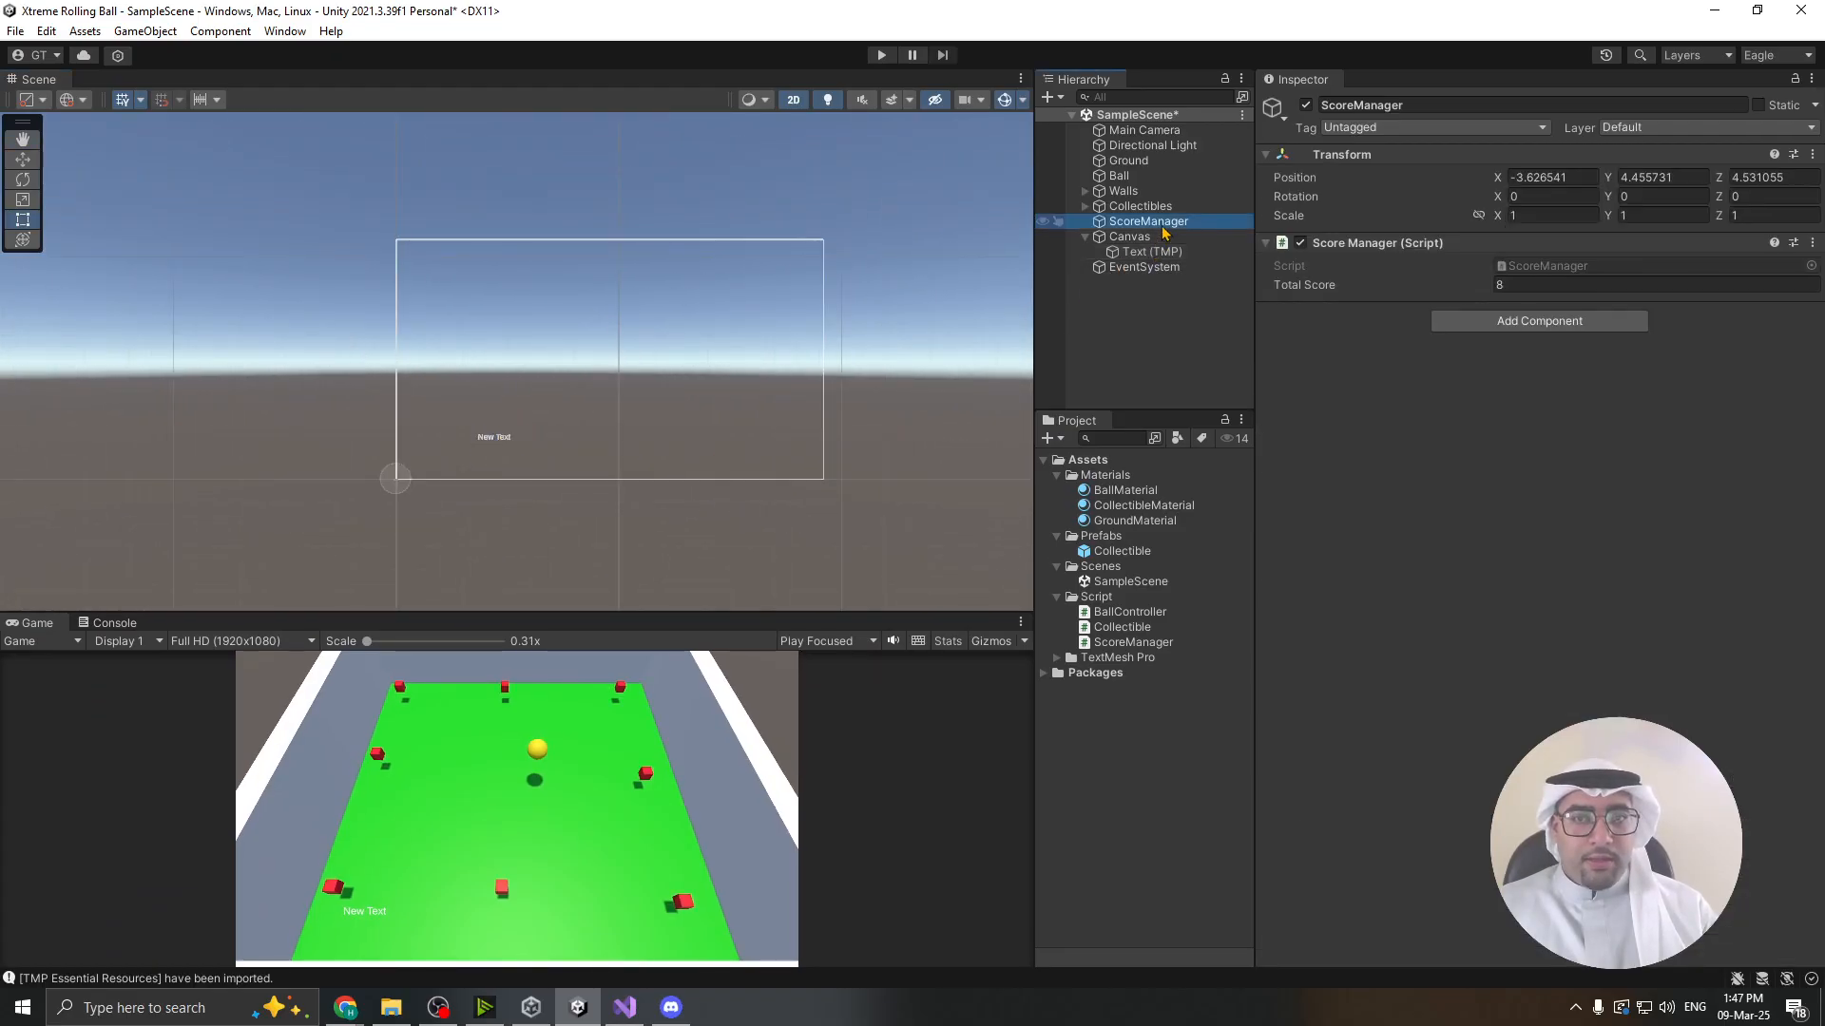
{"action": "left_click", "coordinate": [1146, 252]}
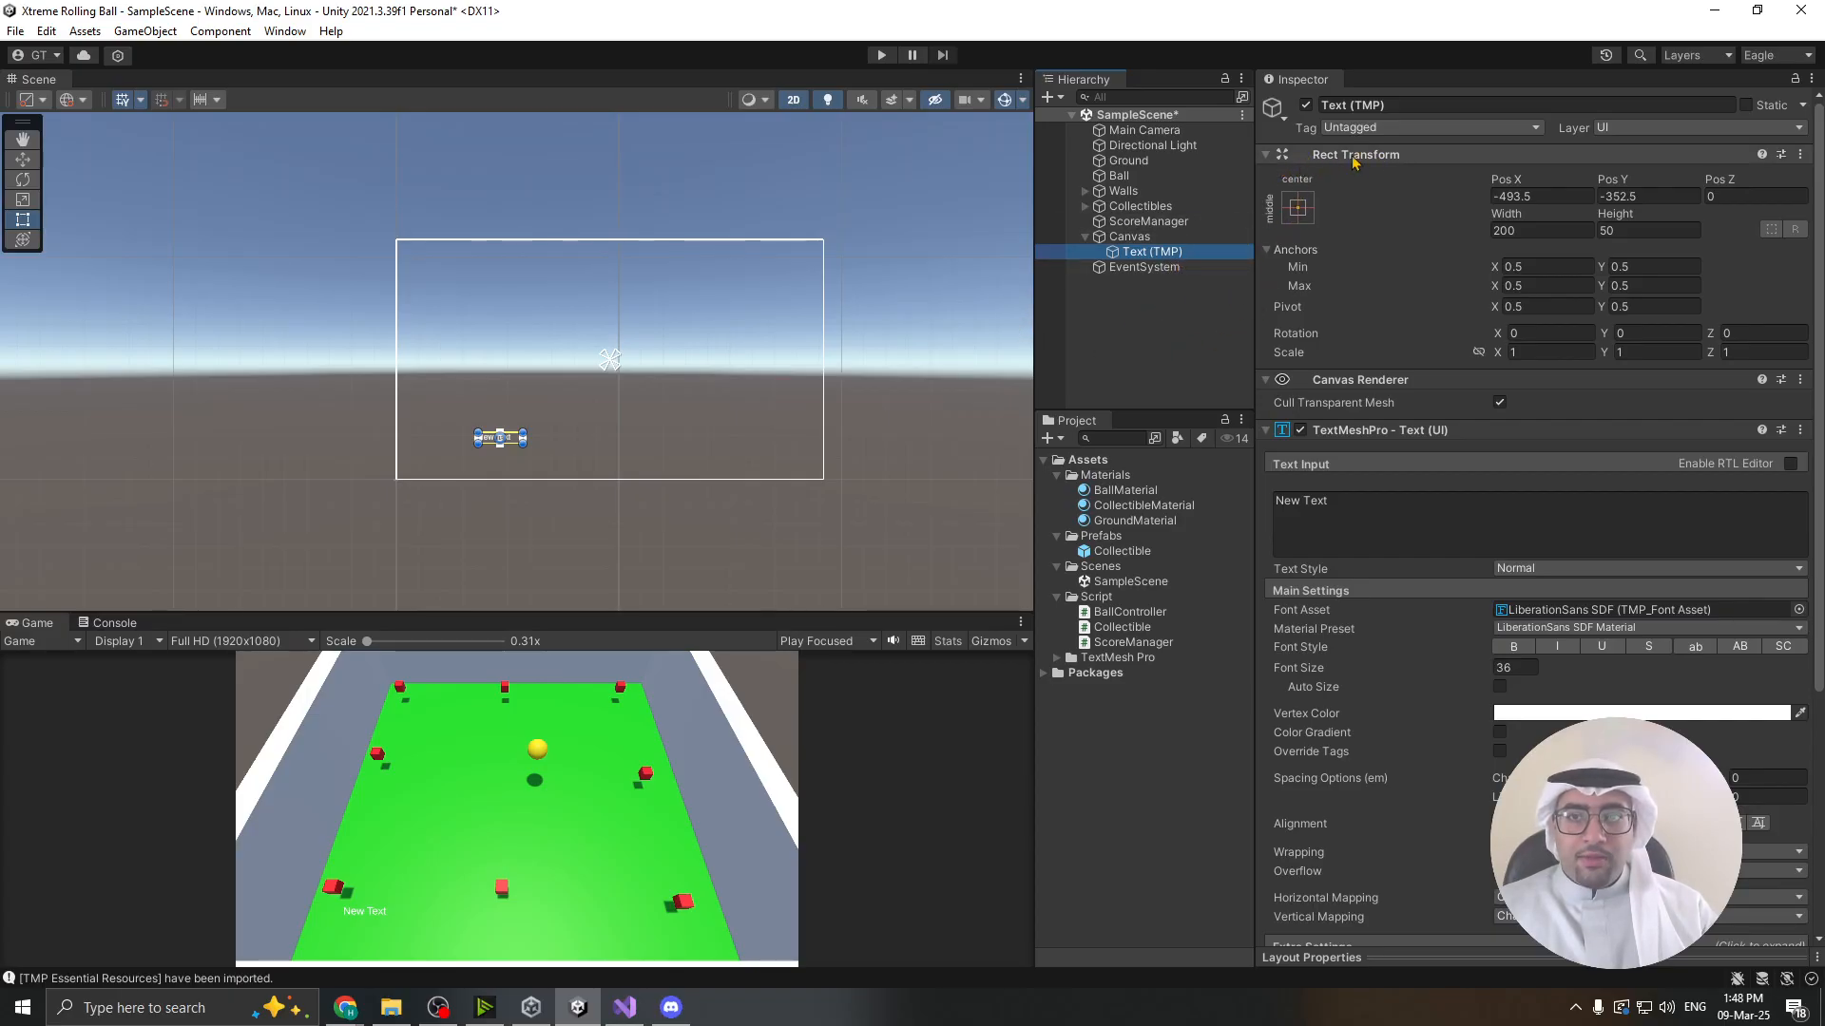
{"action": "left_click", "coordinate": [1299, 186]}
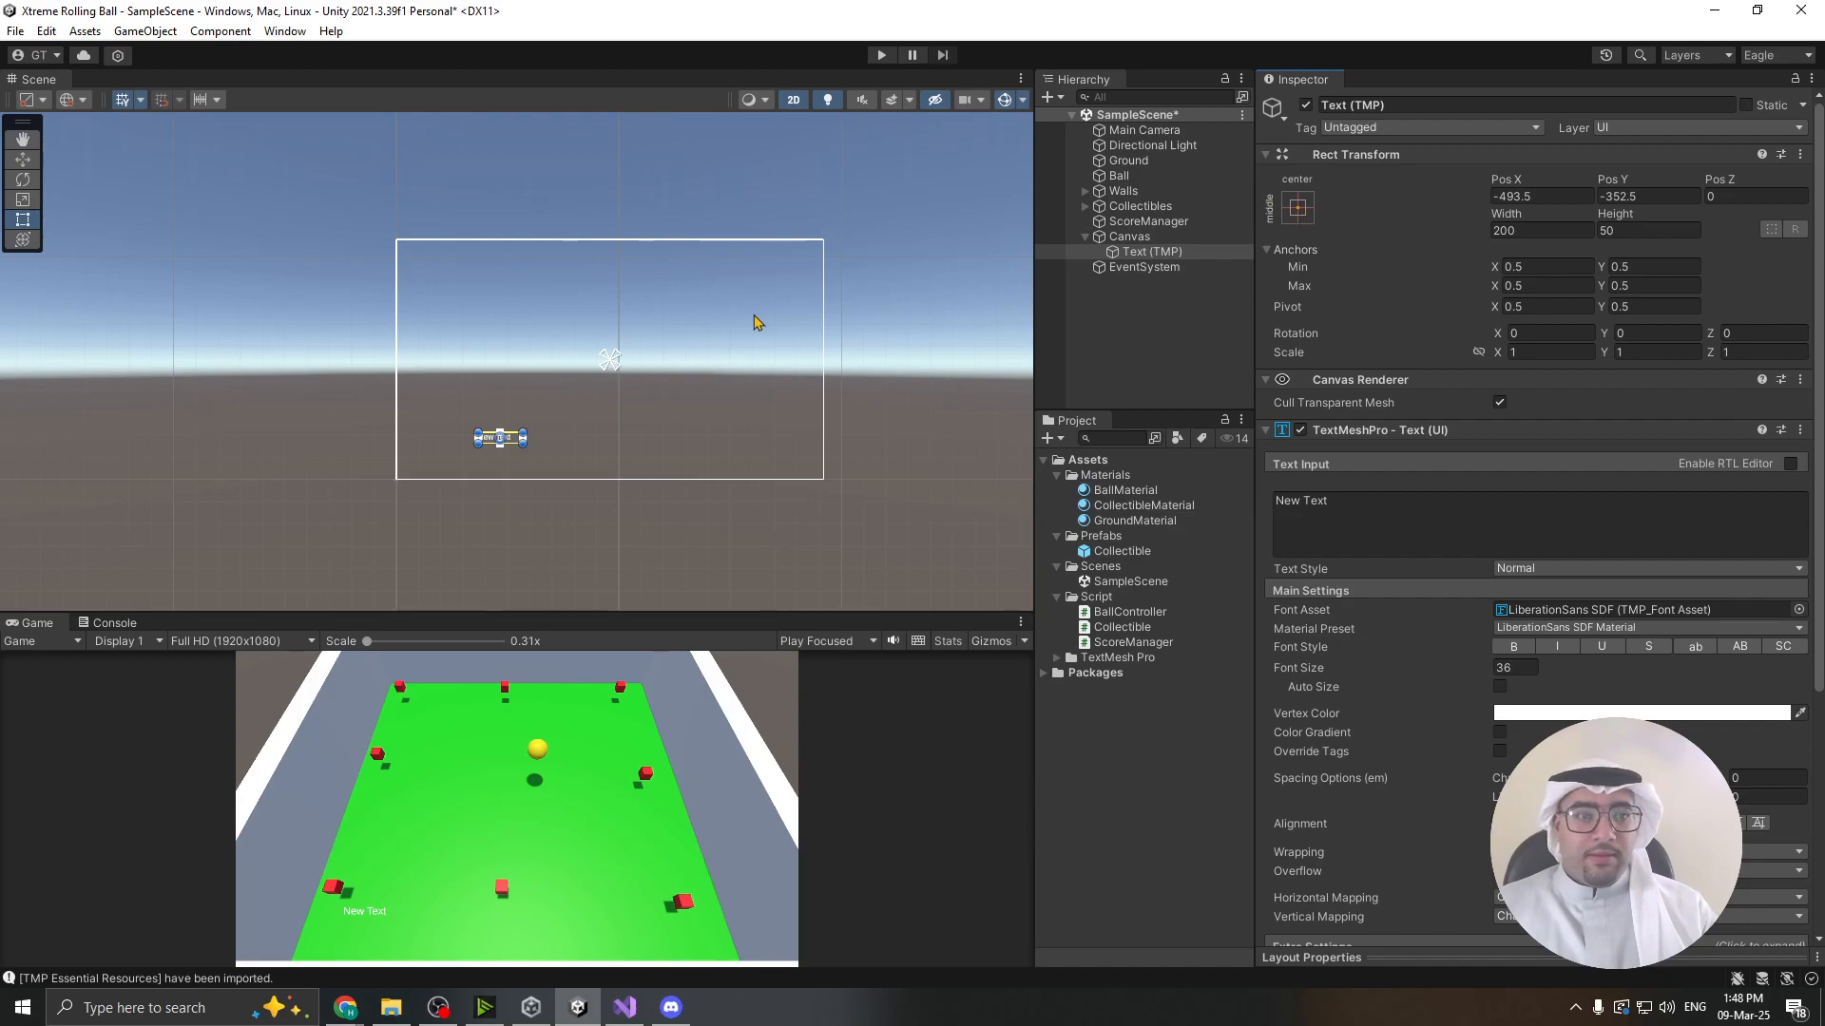
{"action": "scroll", "coordinate": [464, 461], "scroll_direction": "up", "scroll_amount": 10}
{"action": "middle_click_drag", "start_coordinate": [651, 360], "coordinate": [580, 403]}
{"action": "scroll", "coordinate": [624, 399], "scroll_direction": "down", "scroll_amount": 6}
{"action": "scroll", "coordinate": [870, 387], "scroll_direction": "up", "scroll_amount": 1}
{"action": "middle_click_drag", "start_coordinate": [876, 391], "coordinate": [826, 400]}
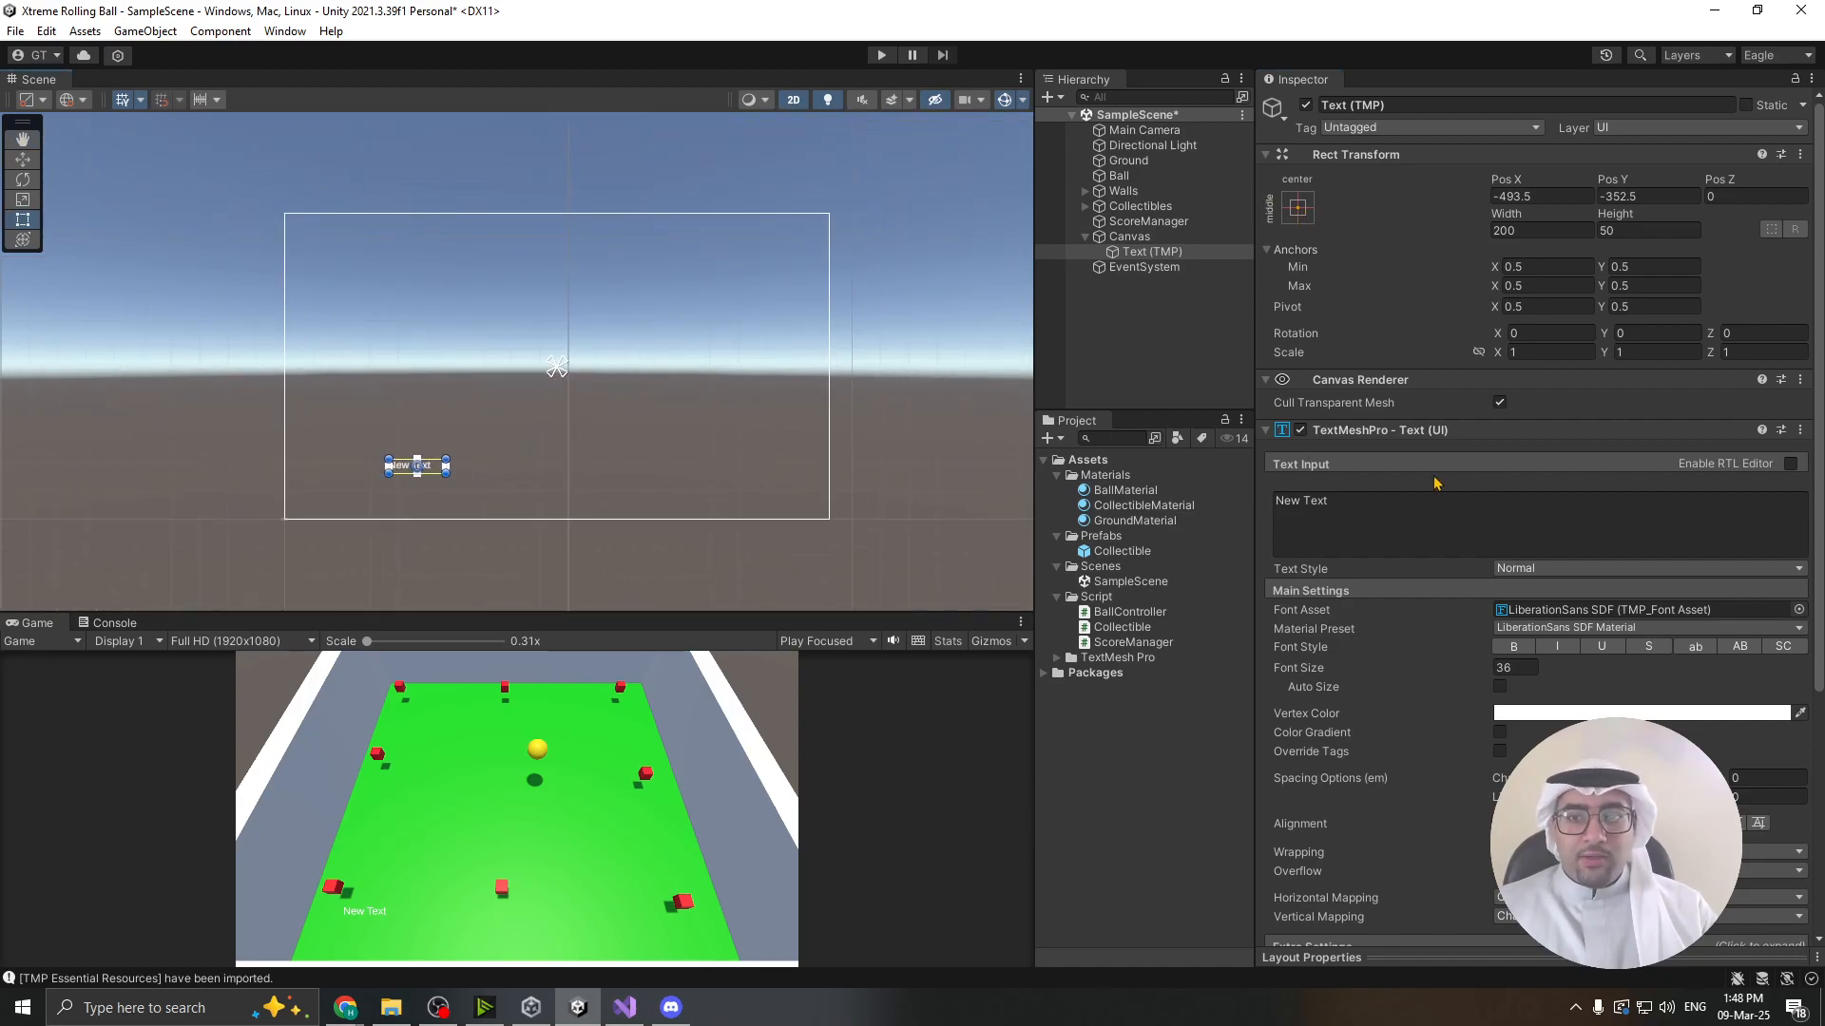
{"action": "left_click", "coordinate": [1131, 238]}
{"action": "left_click", "coordinate": [1152, 253]}
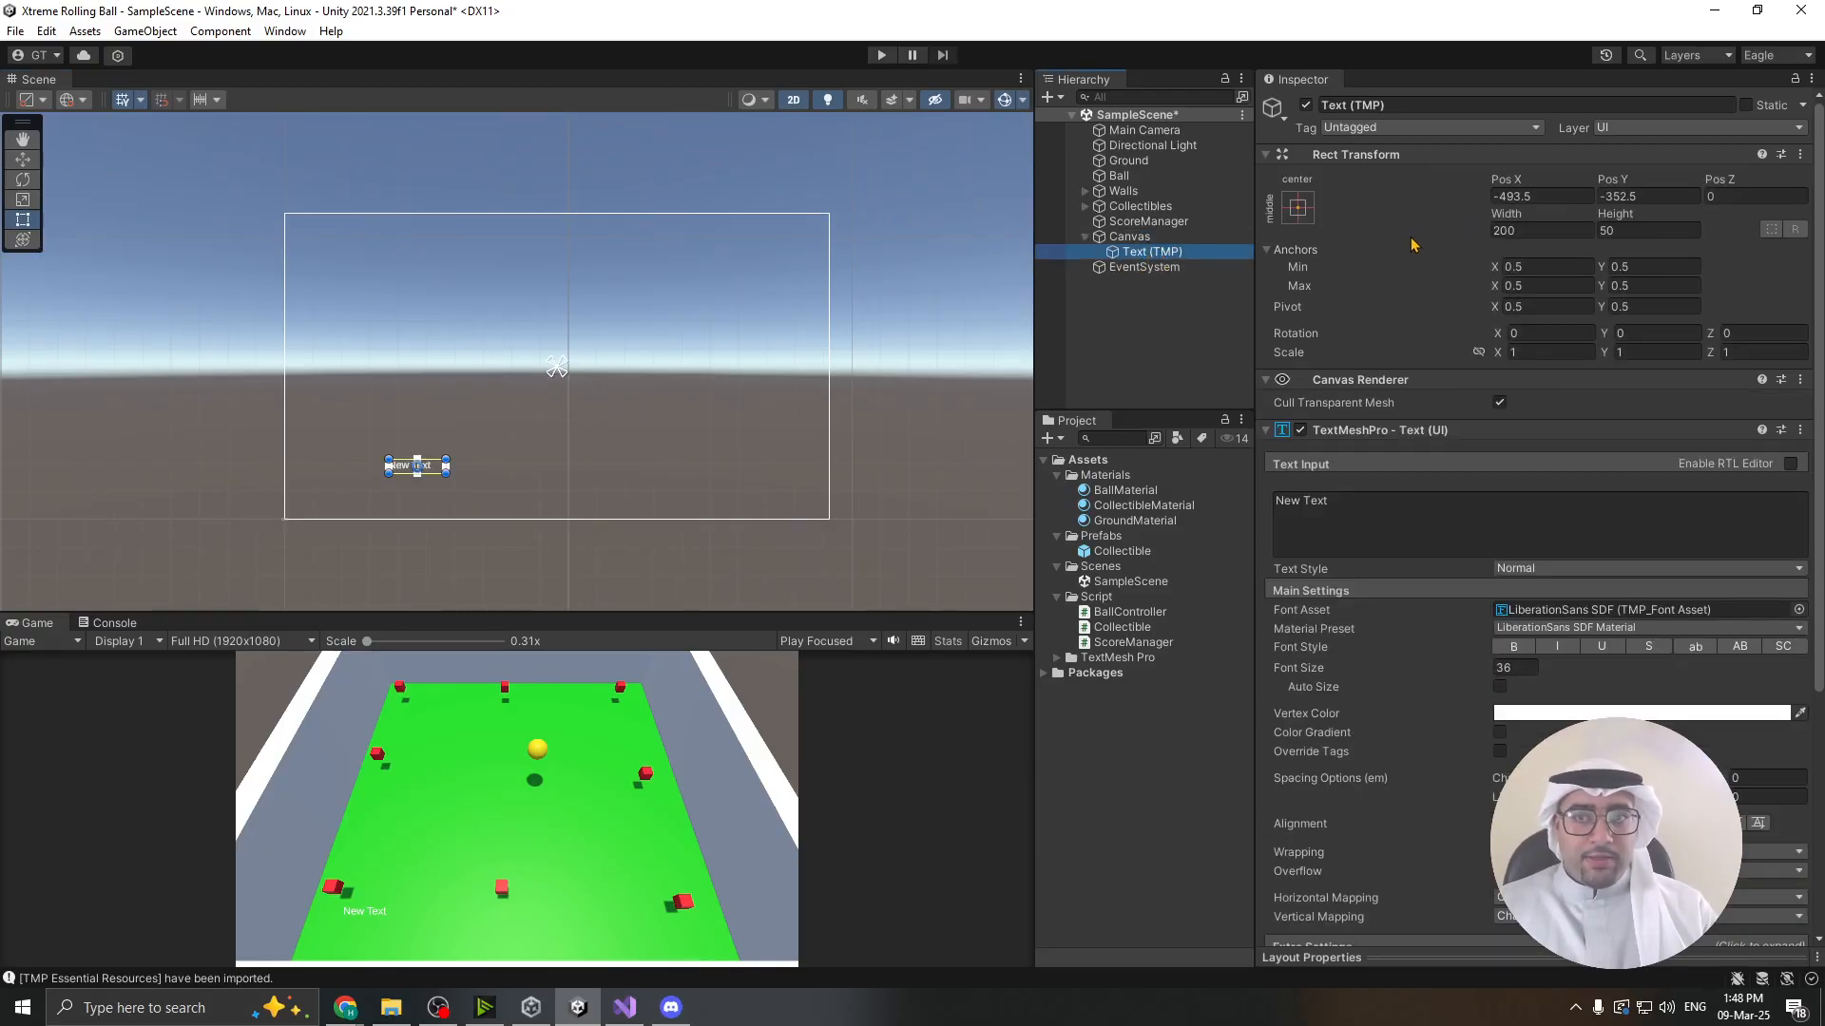
{"action": "scroll", "coordinate": [1484, 340], "scroll_direction": "down", "scroll_amount": 6}
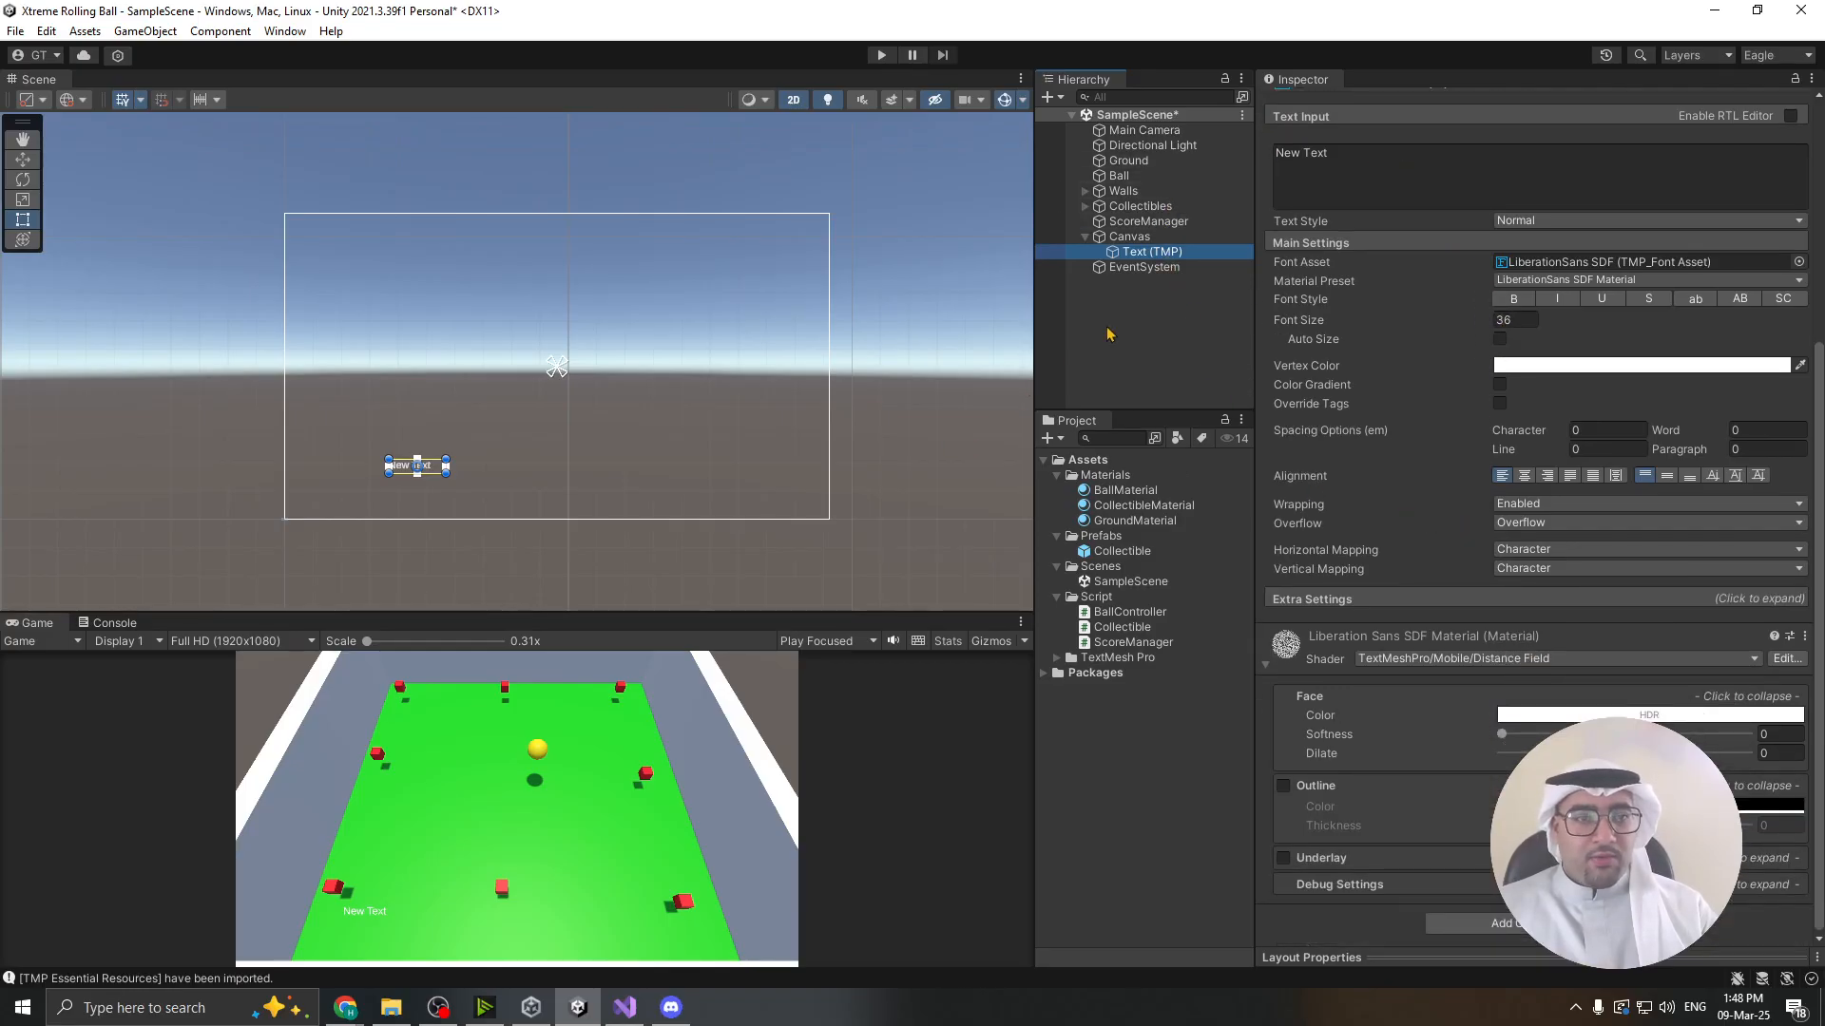
{"action": "scroll", "coordinate": [1551, 419], "scroll_direction": "up", "scroll_amount": 6}
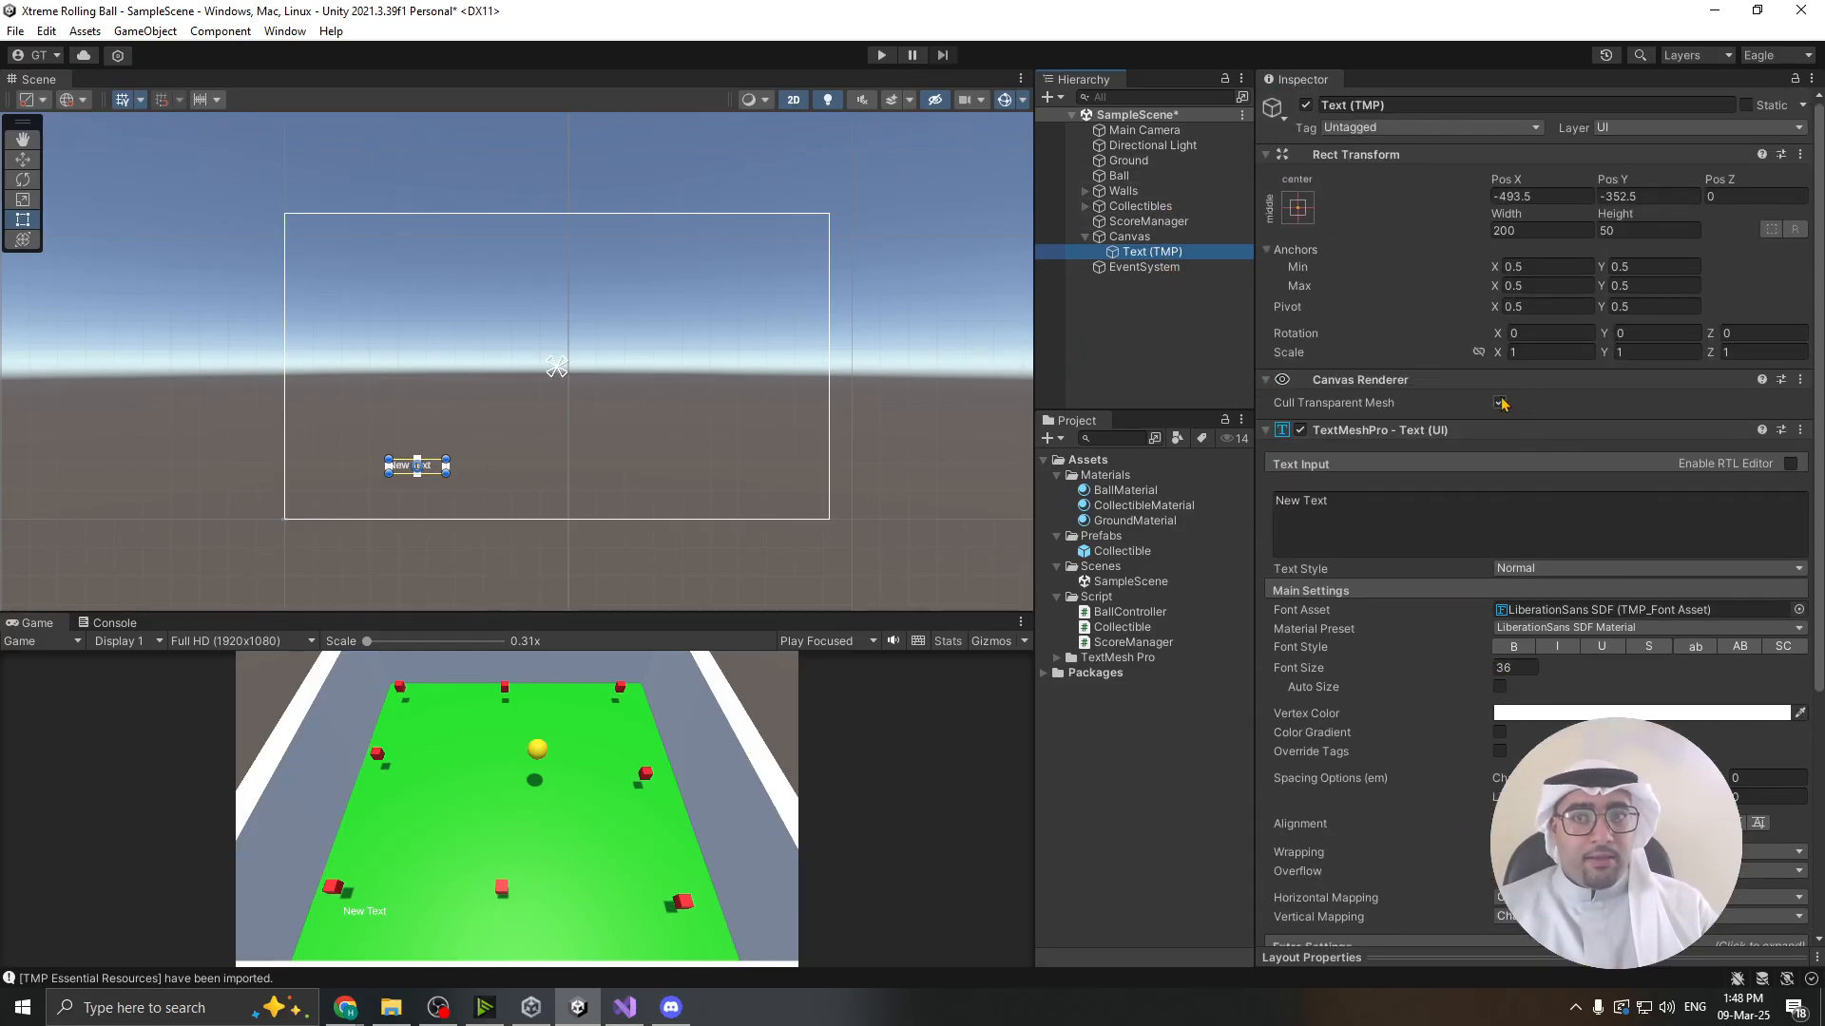
- Try several anchor presets on the Text (TMP), including middle-right, top-center, bottom-center and middle-center, also moving its pivot and position
{"action": "left_click", "coordinate": [1298, 207]}
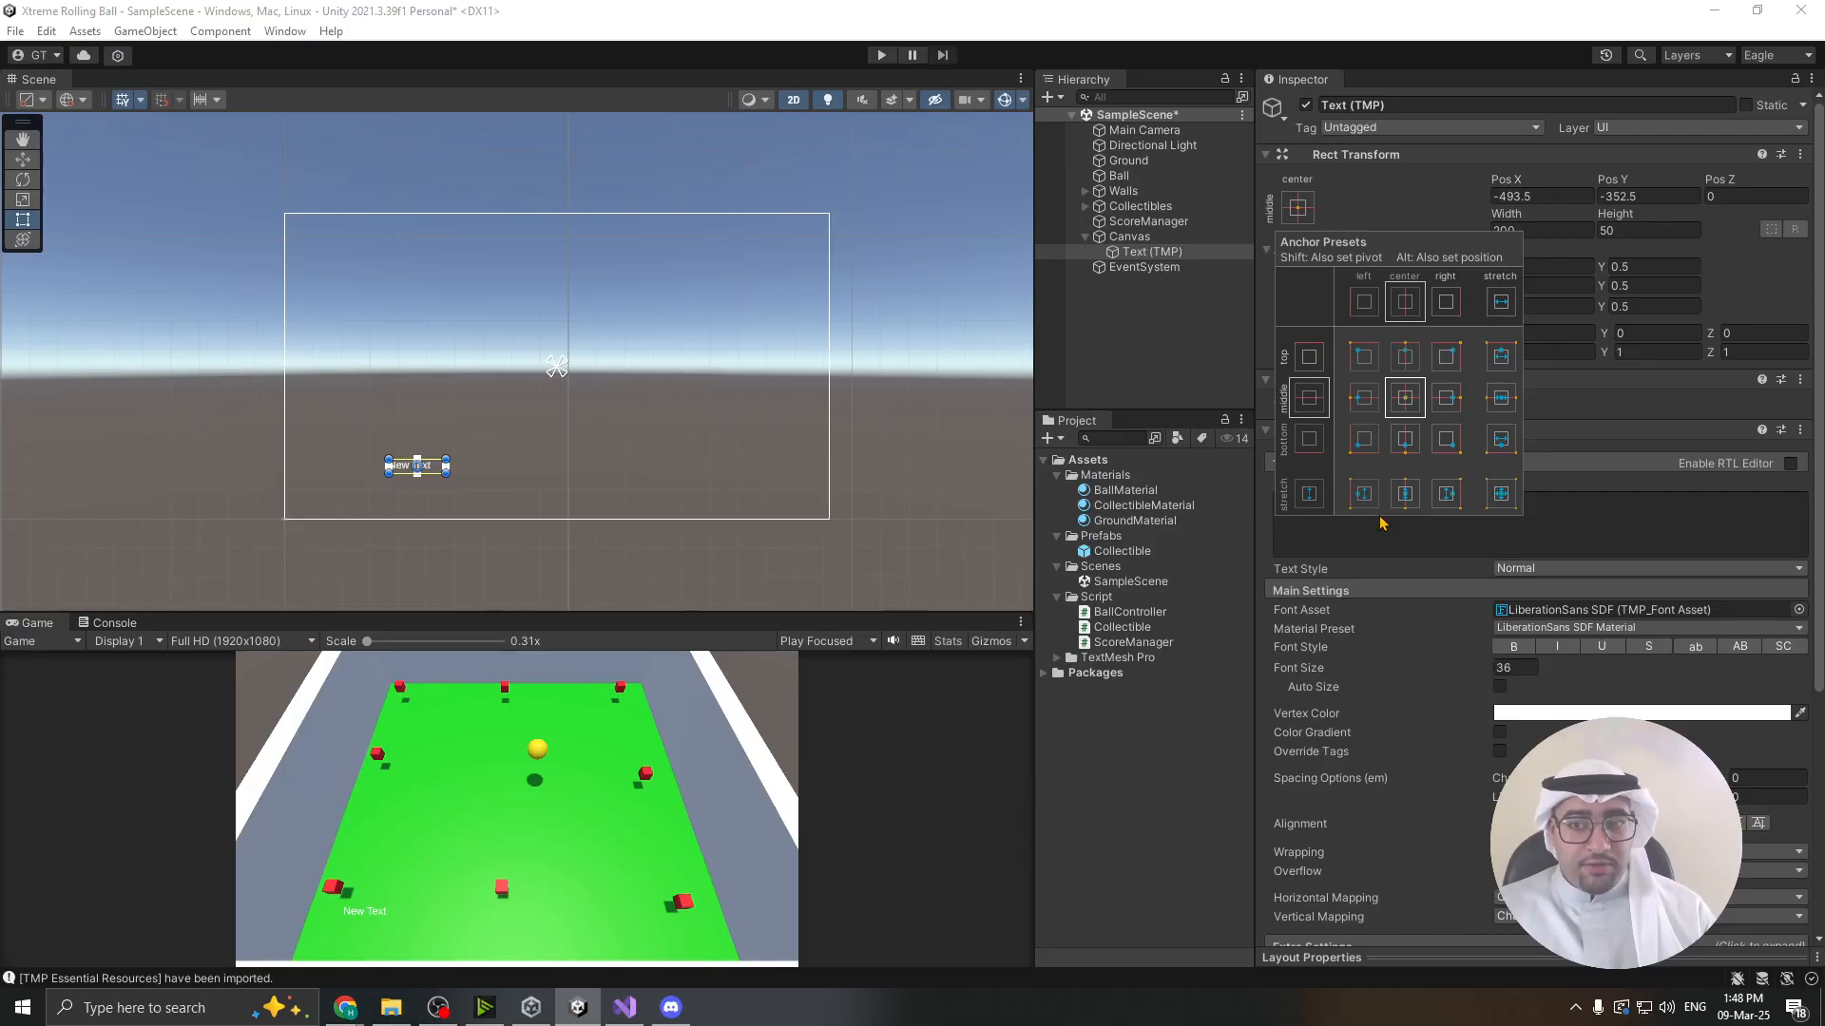
{"action": "key", "text": "alt"}
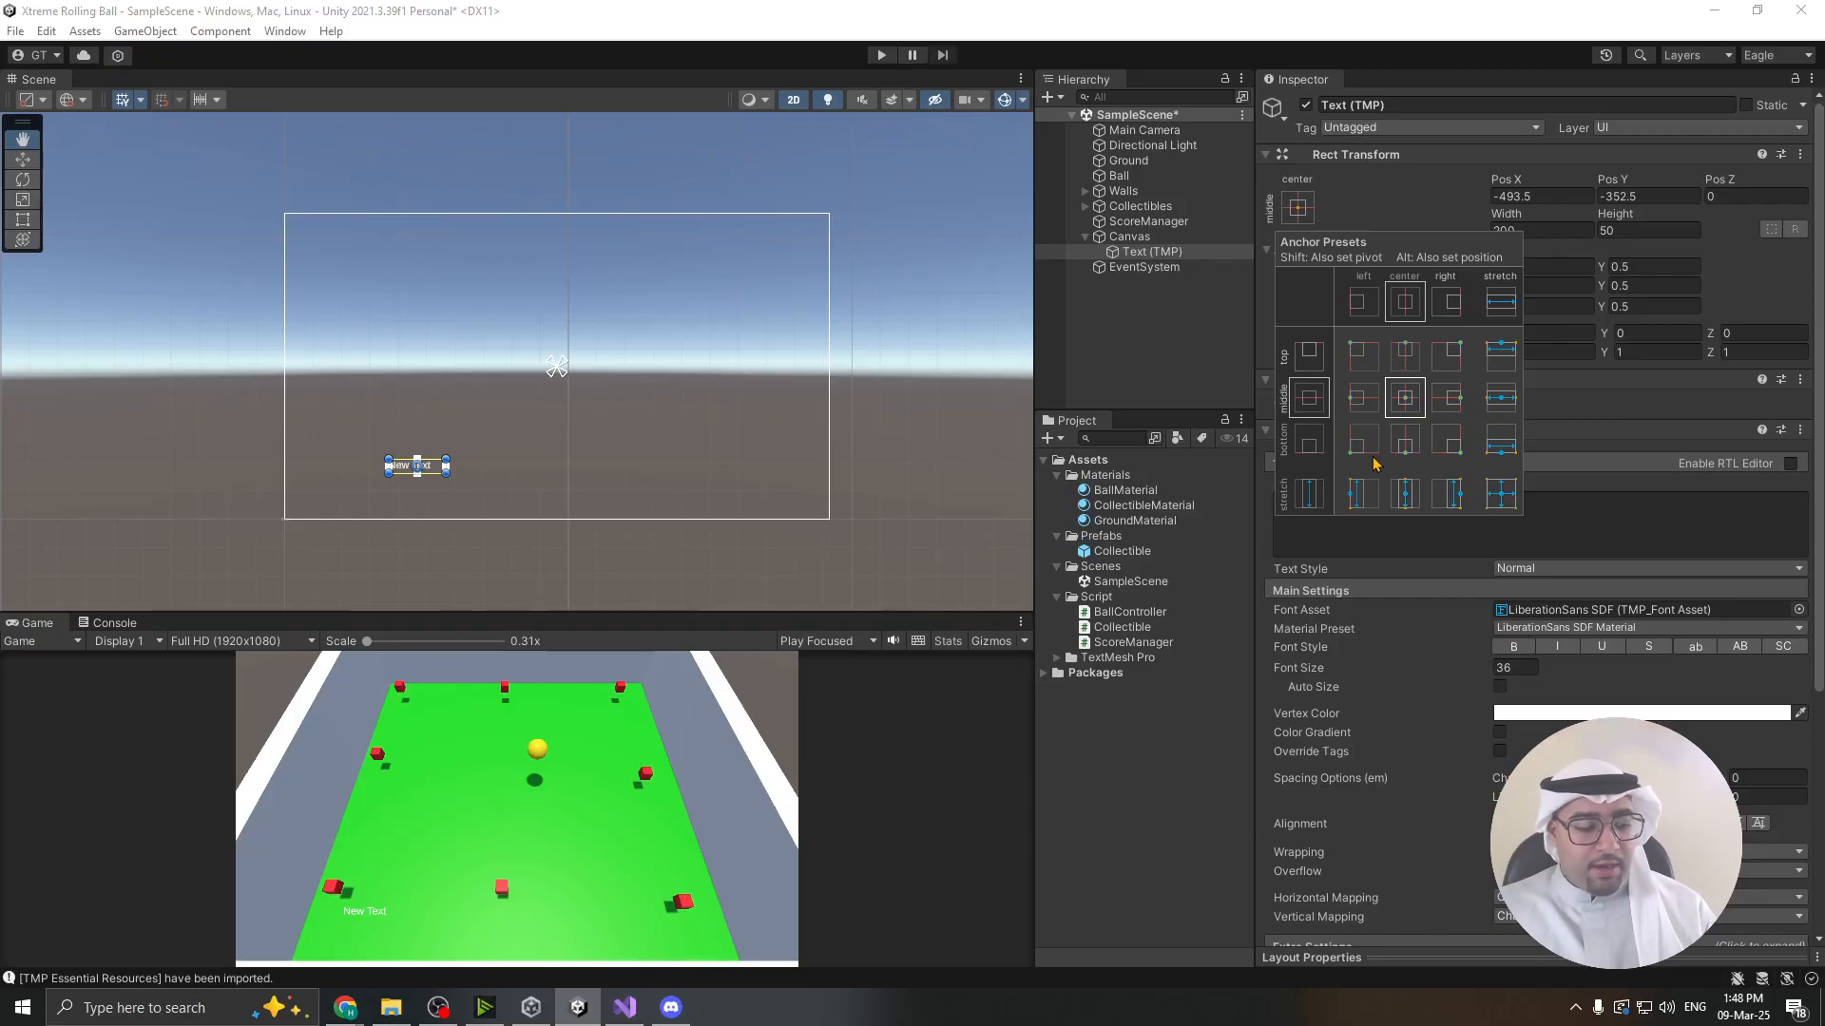
{"action": "left_click", "coordinate": [1406, 369], "text": "alt+shift"}
{"action": "left_click", "coordinate": [1450, 357], "text": "alt+shift"}
{"action": "left_click", "coordinate": [1451, 407], "text": "alt+shift"}
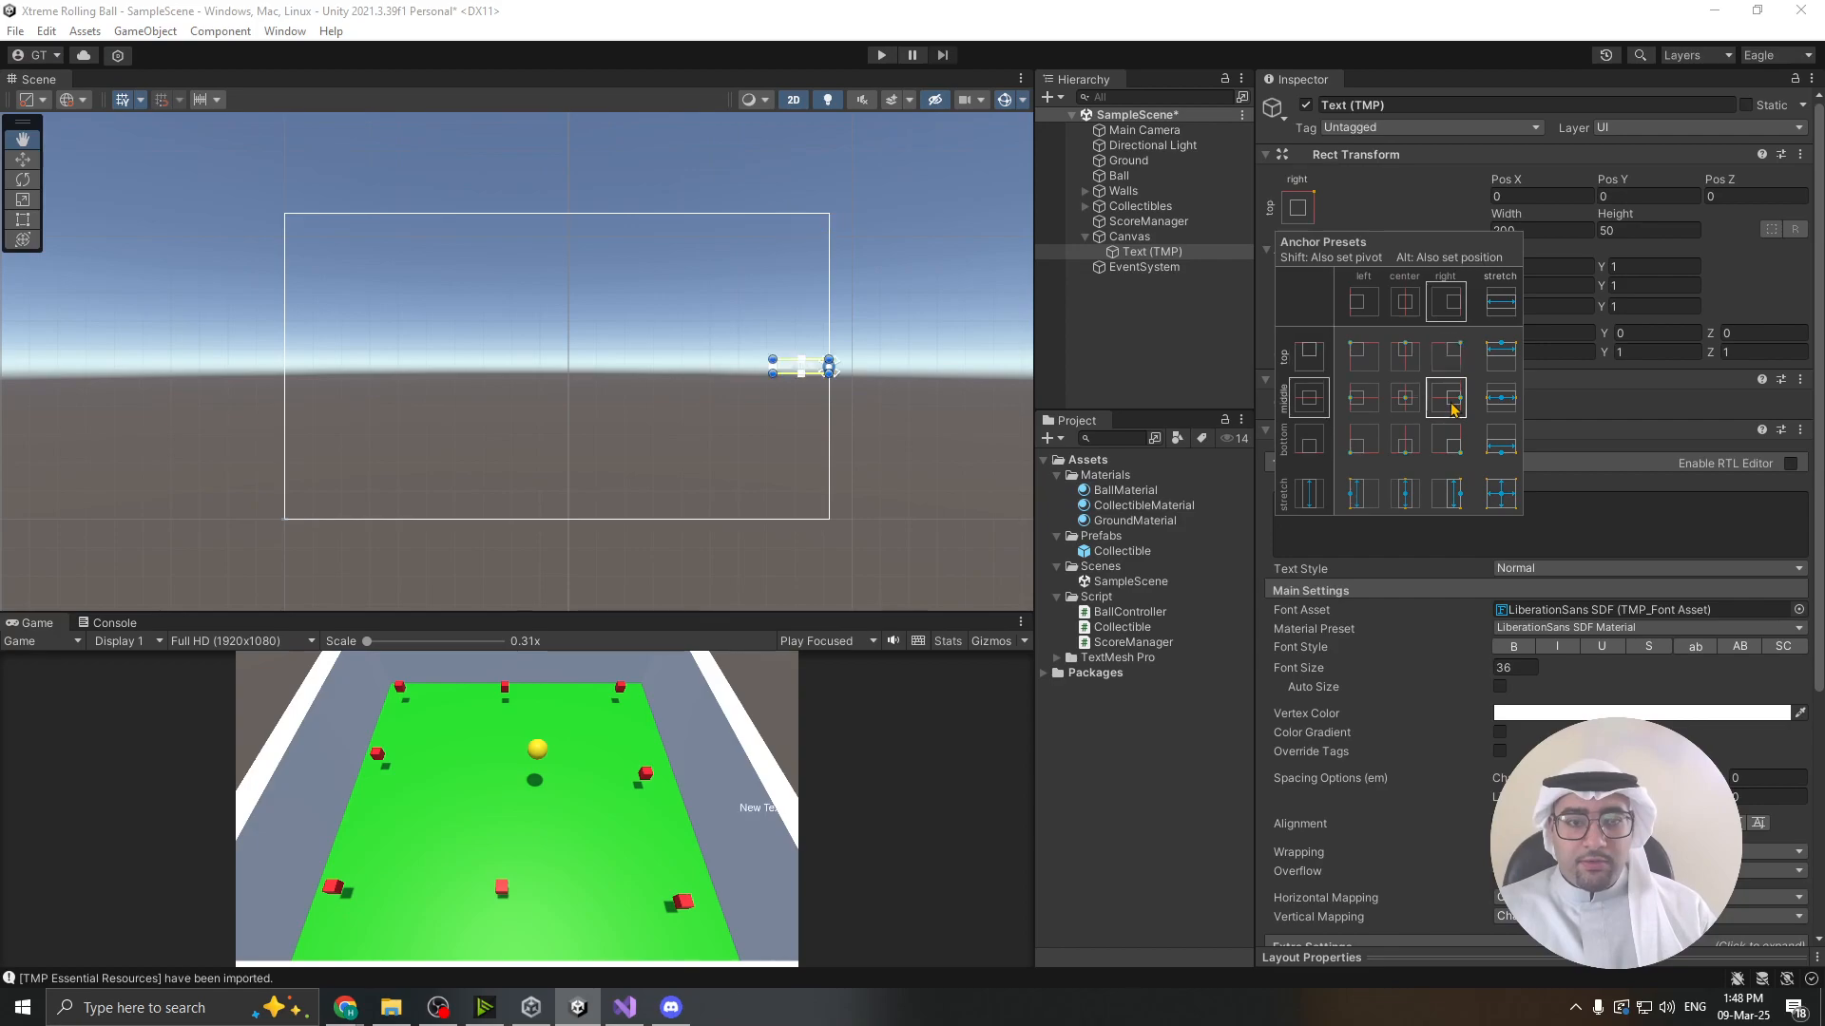
{"action": "left_click", "coordinate": [1407, 401], "text": "alt+shift"}
{"action": "left_click", "coordinate": [1416, 354], "text": "alt+shift"}
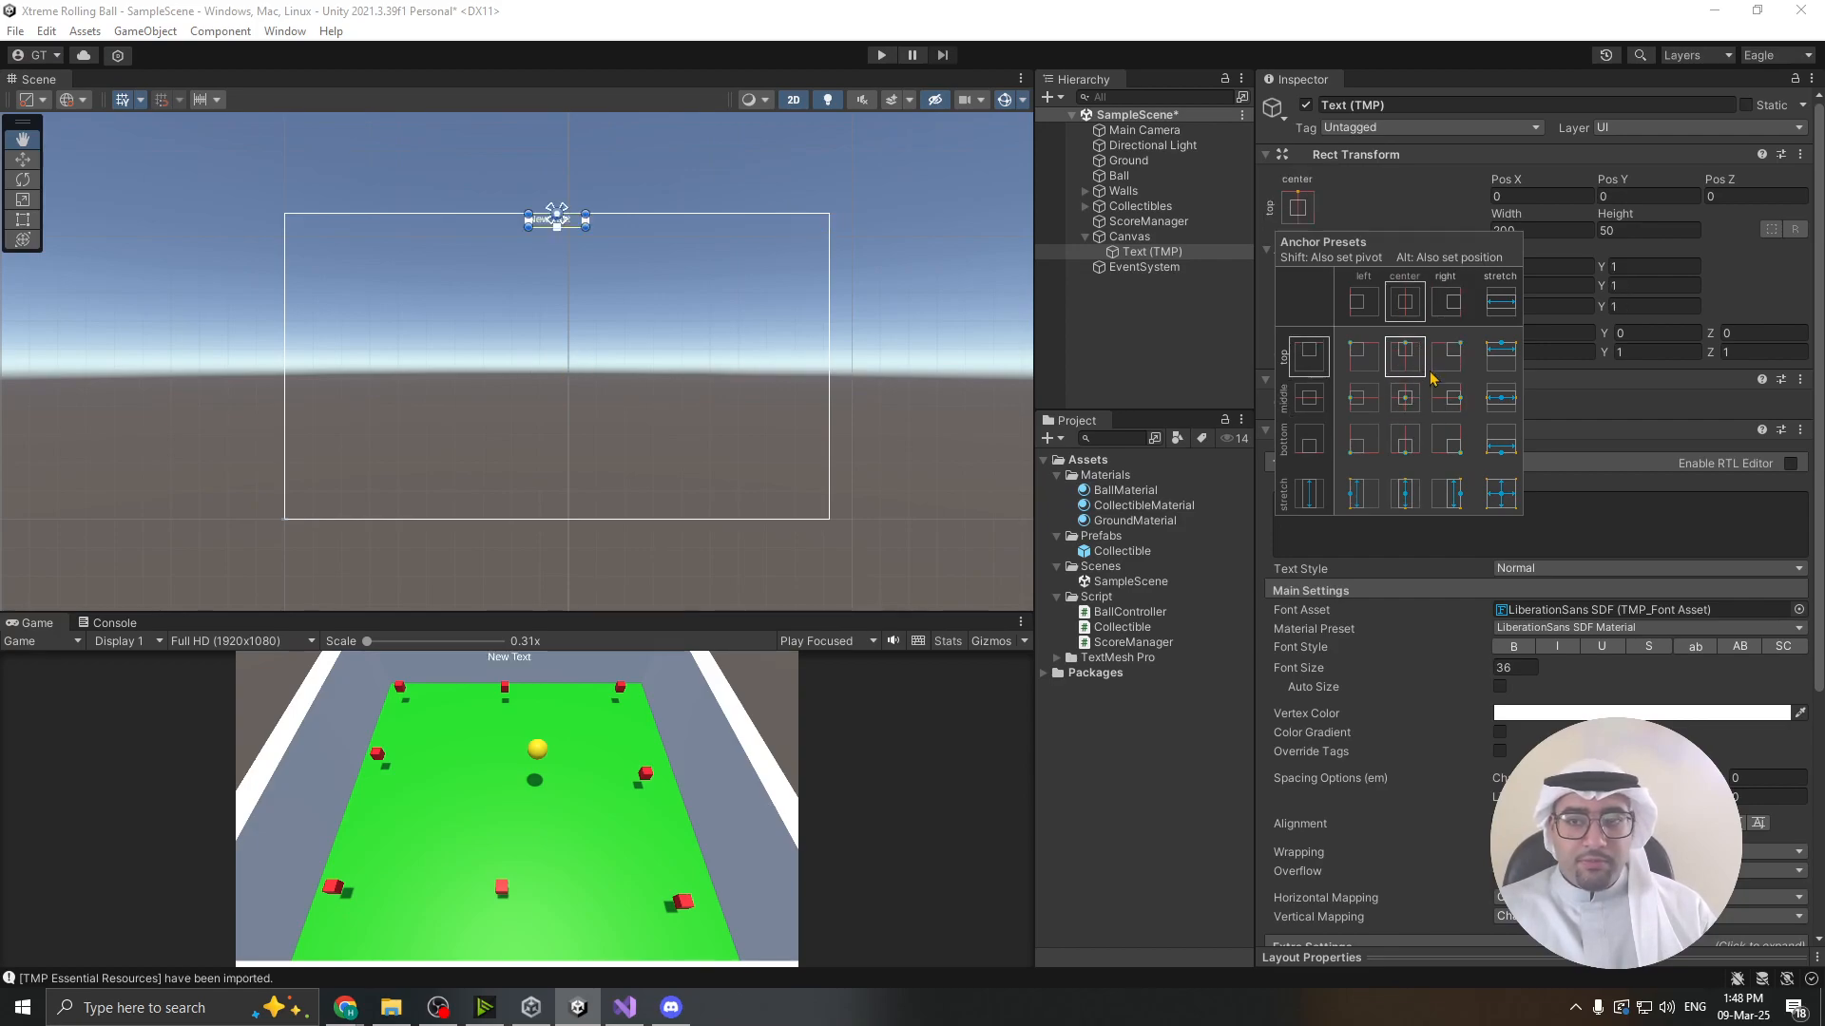
{"action": "left_click", "coordinate": [1367, 354], "text": "alt+shift"}
{"action": "left_click", "coordinate": [1448, 367], "text": "alt+shift"}
{"action": "left_click", "coordinate": [1405, 447], "text": "alt+shift"}
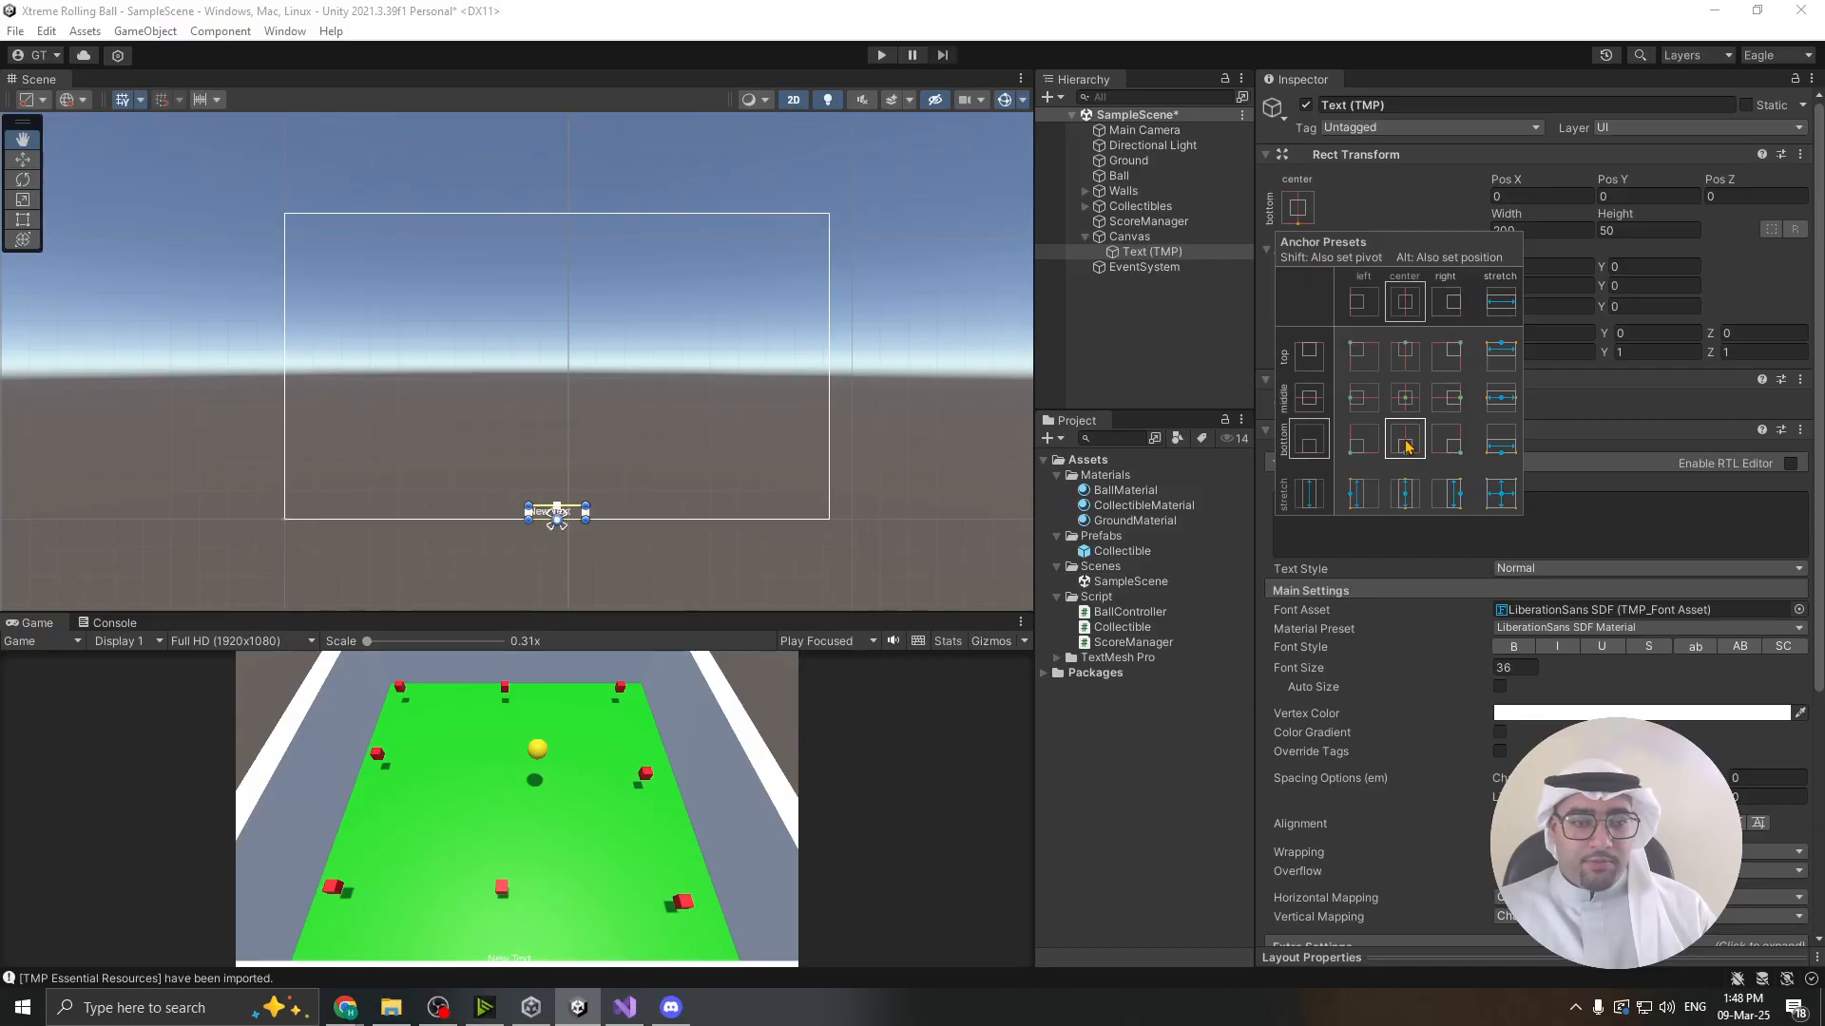
{"action": "left_click", "coordinate": [1401, 395], "text": "alt+shift"}
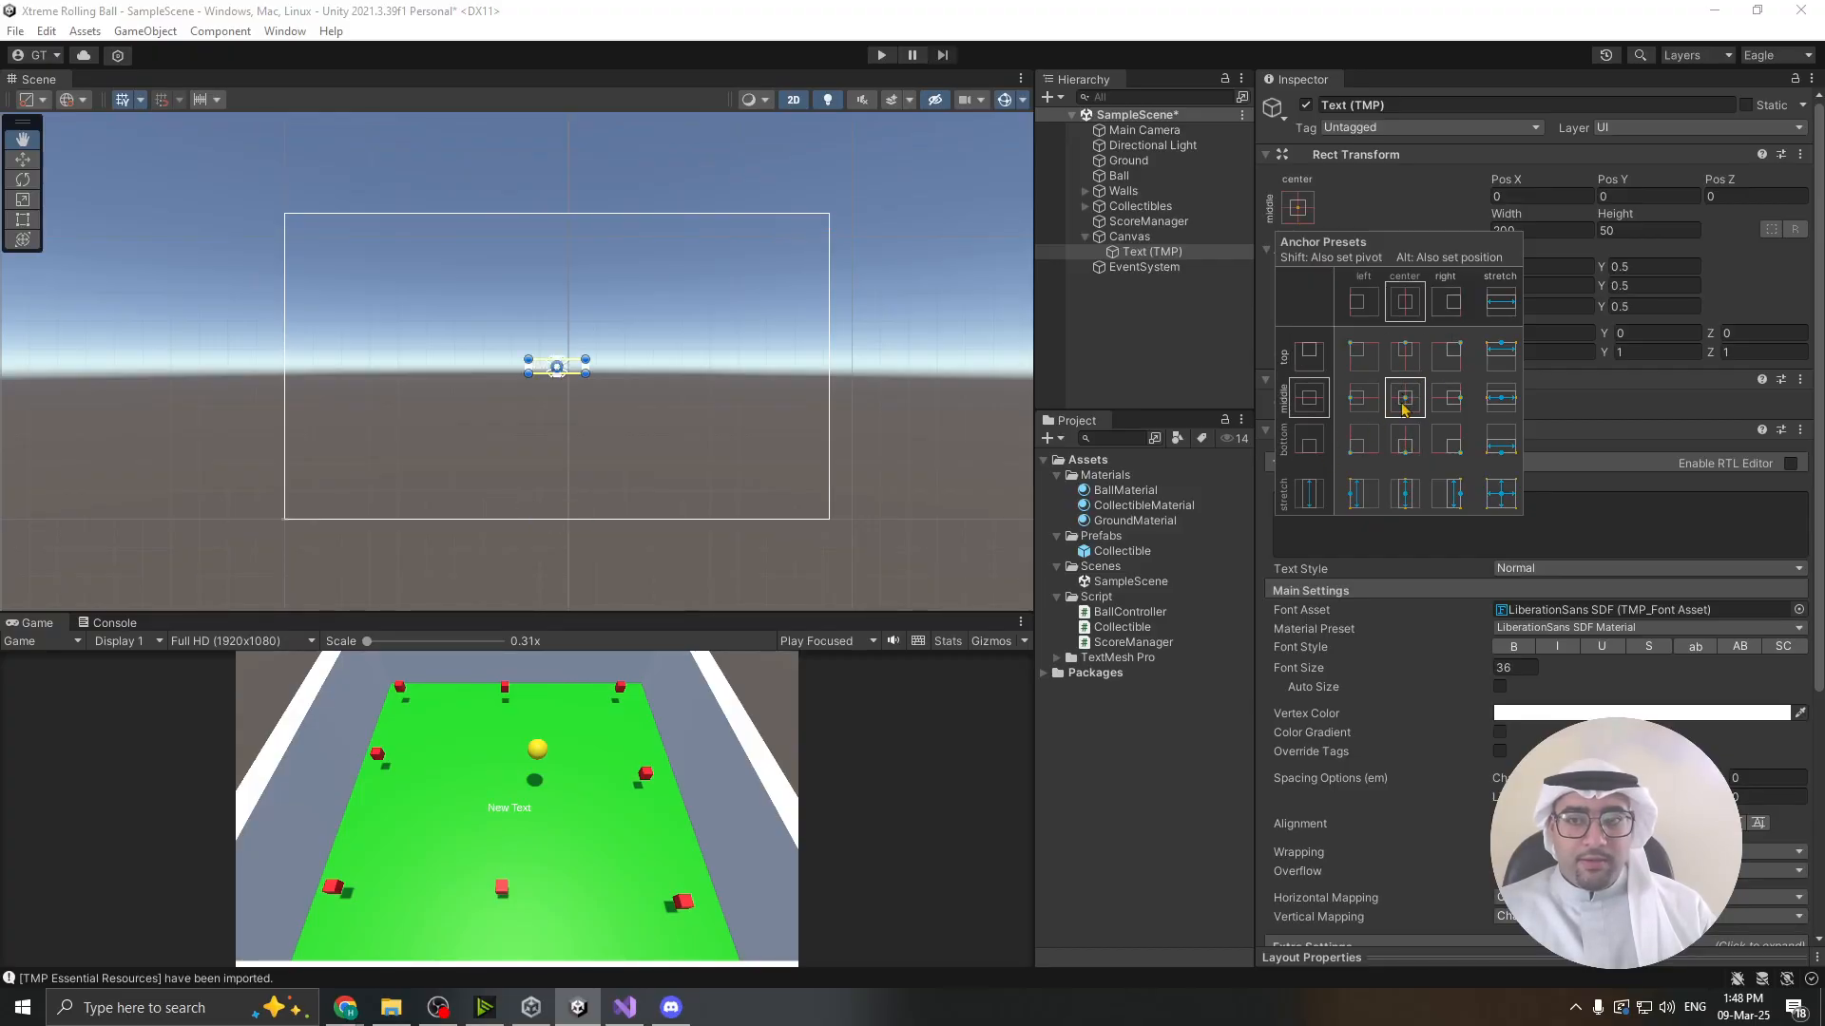
- Anchor the text to the canvas's top-left corner, including its pivot and position, and offset it with a Pos X of 25
{"action": "left_click", "coordinate": [1379, 359], "text": "alt+shift"}
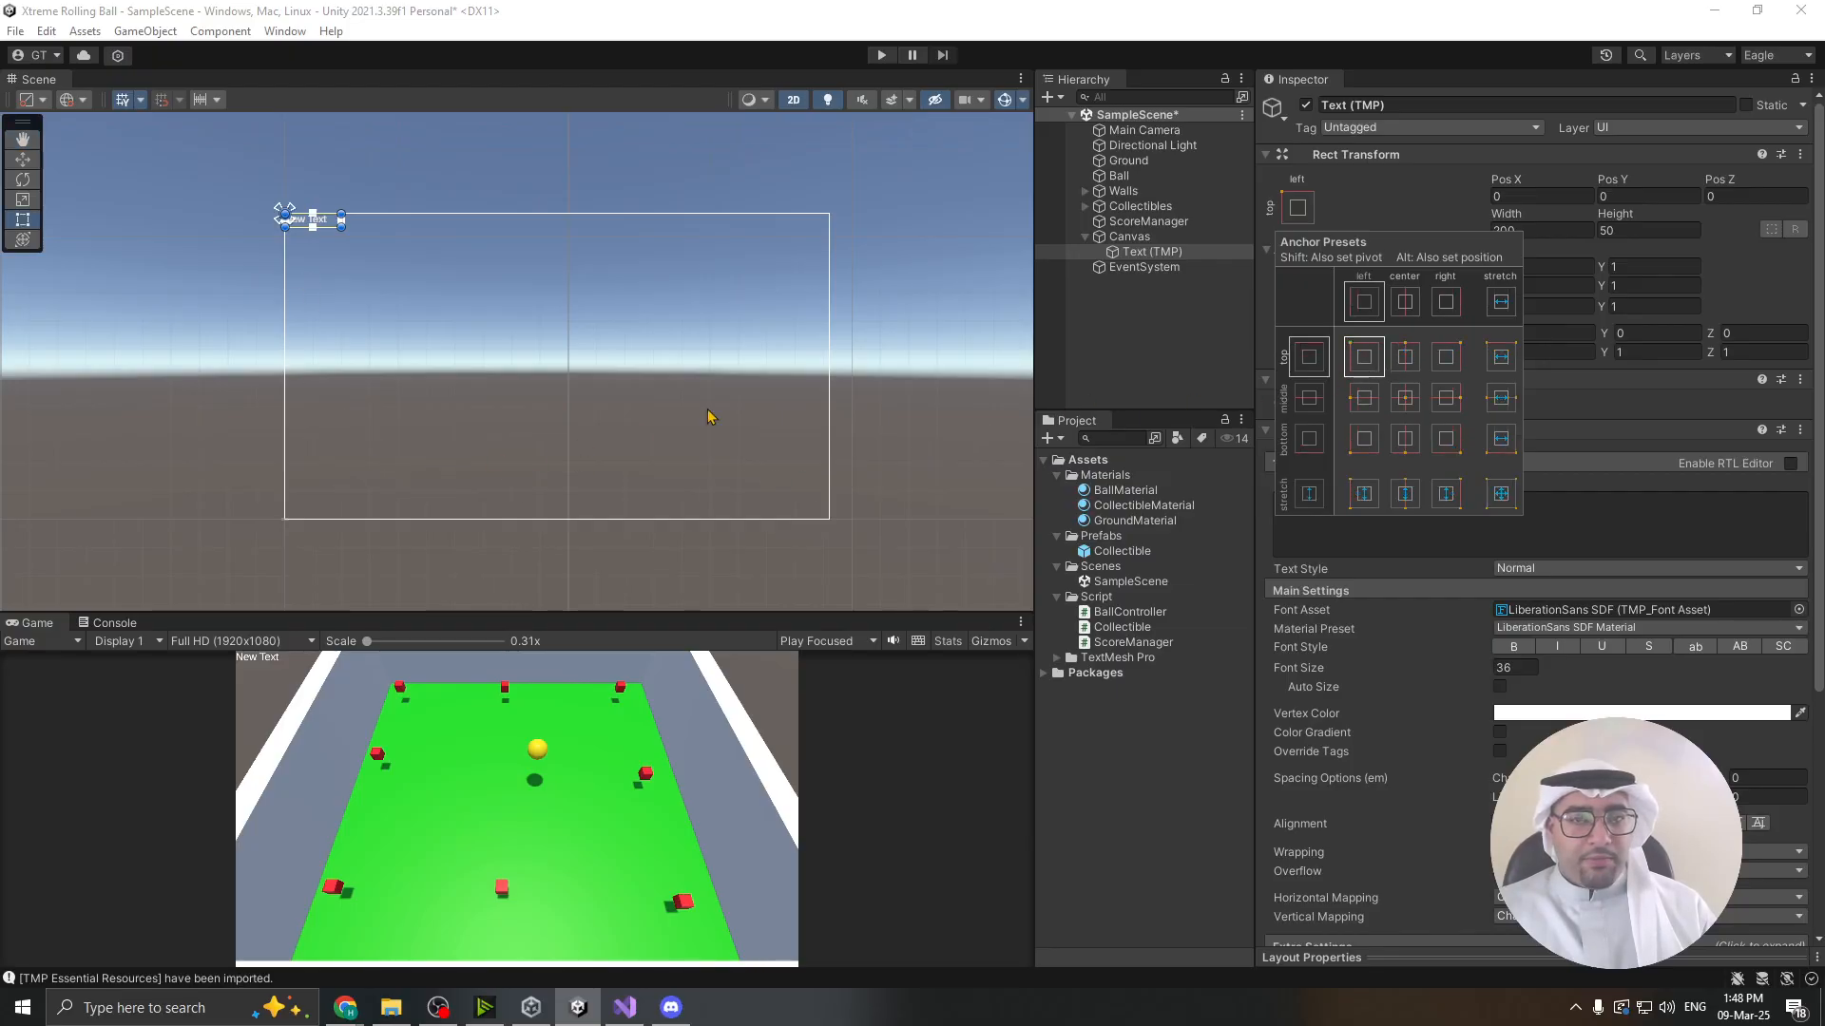
{"action": "left_click", "coordinate": [1547, 197]}
{"action": "scroll", "coordinate": [513, 217], "scroll_direction": "up", "scroll_amount": 5}
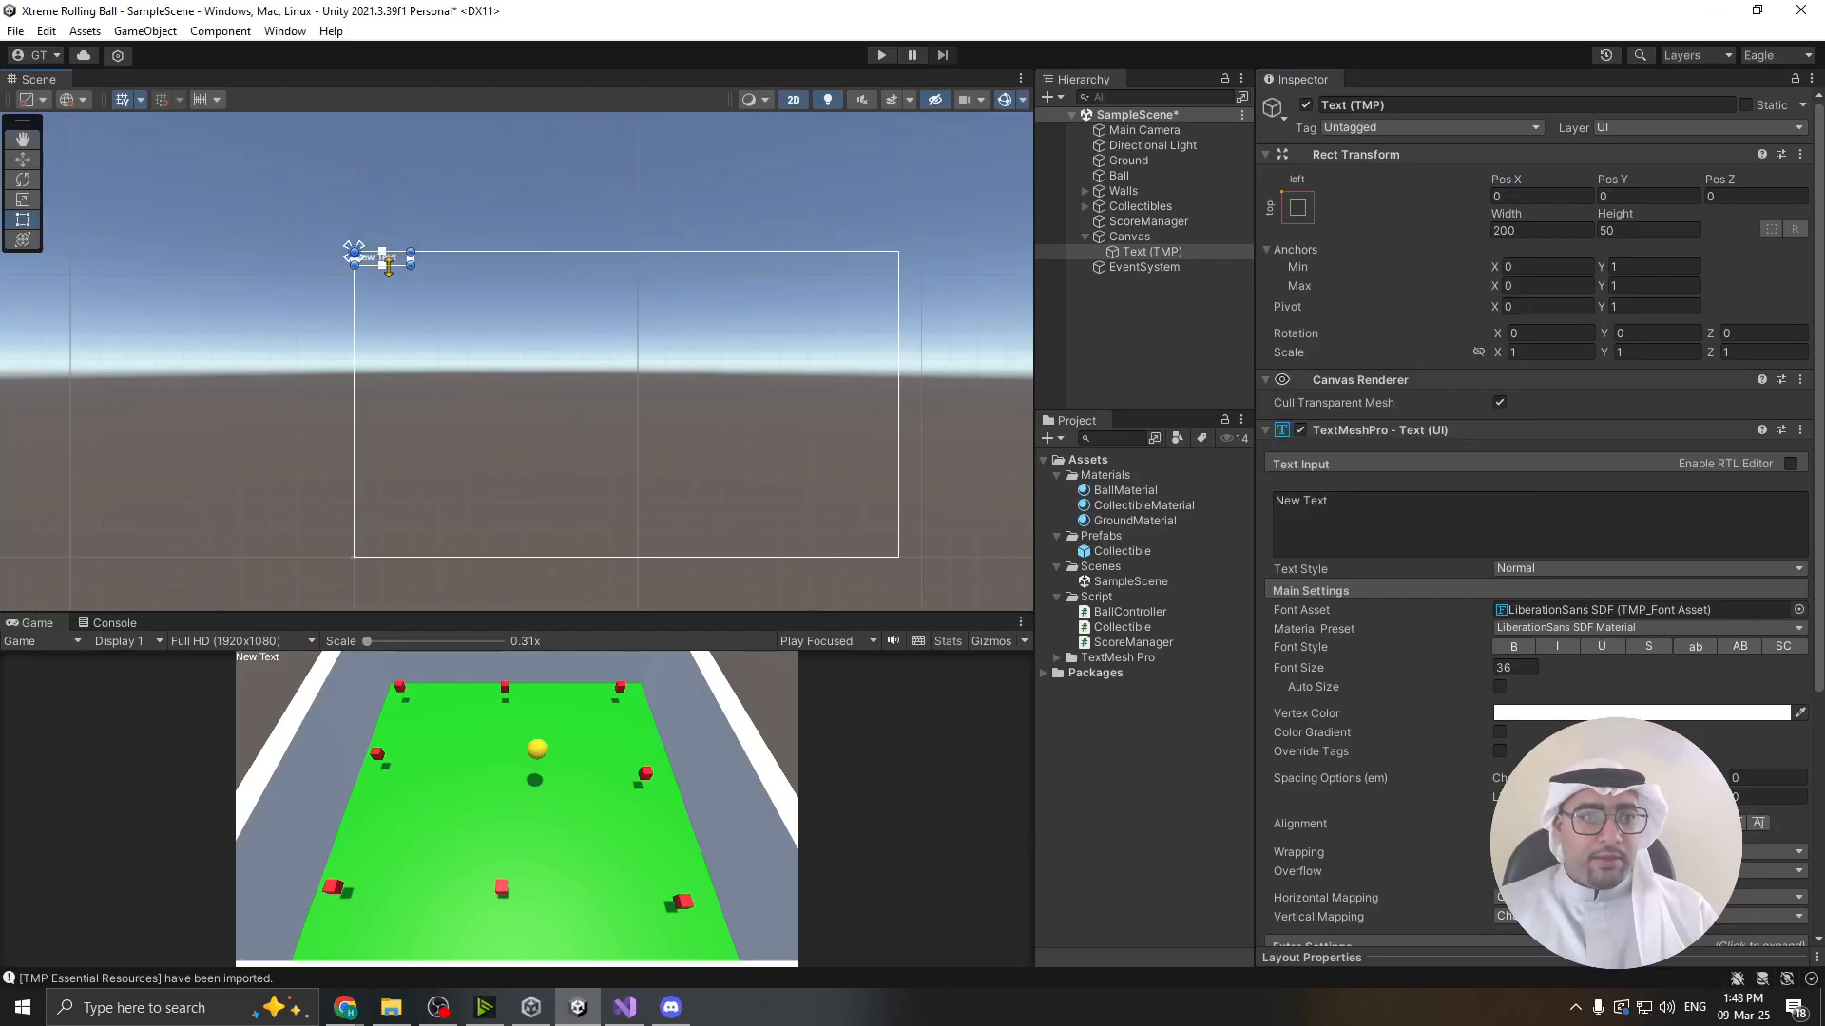
{"action": "type", "text": "10"}
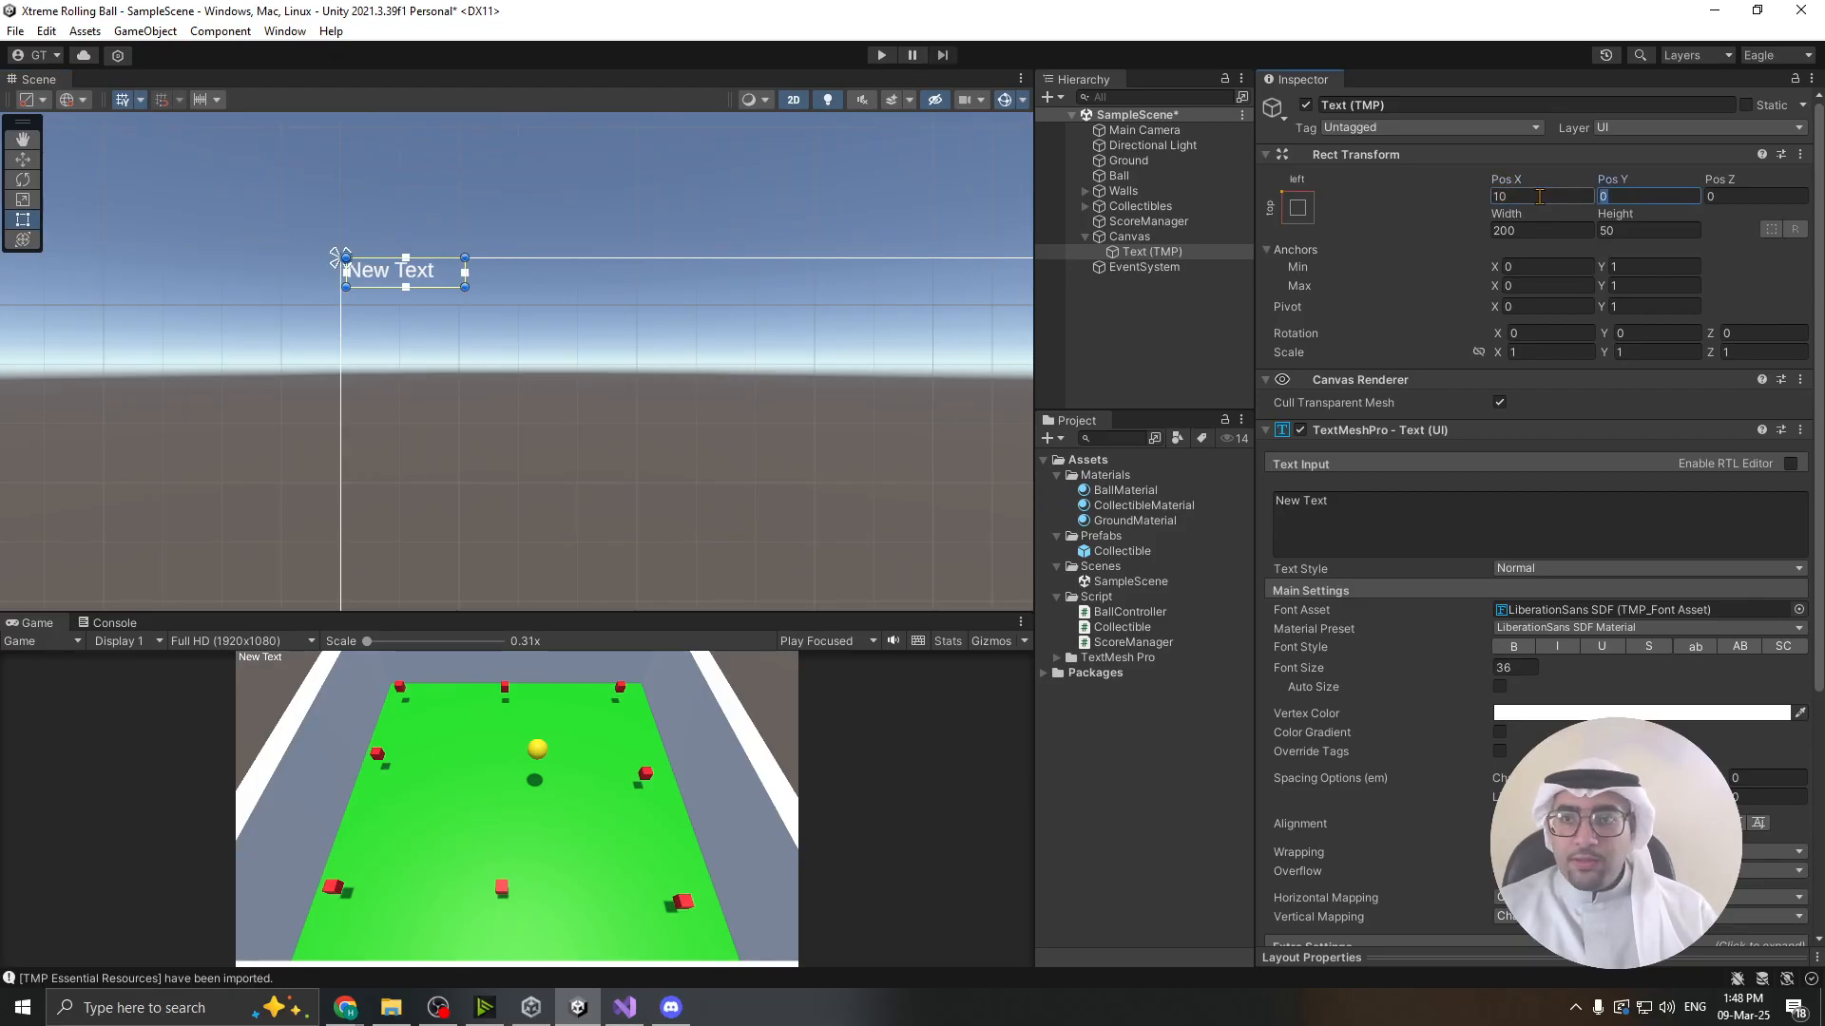
{"action": "key", "text": "BackSpace"}
{"action": "key", "text": "BackSpace"}
{"action": "type", "text": "25"}
{"action": "key", "text": "Tab"}
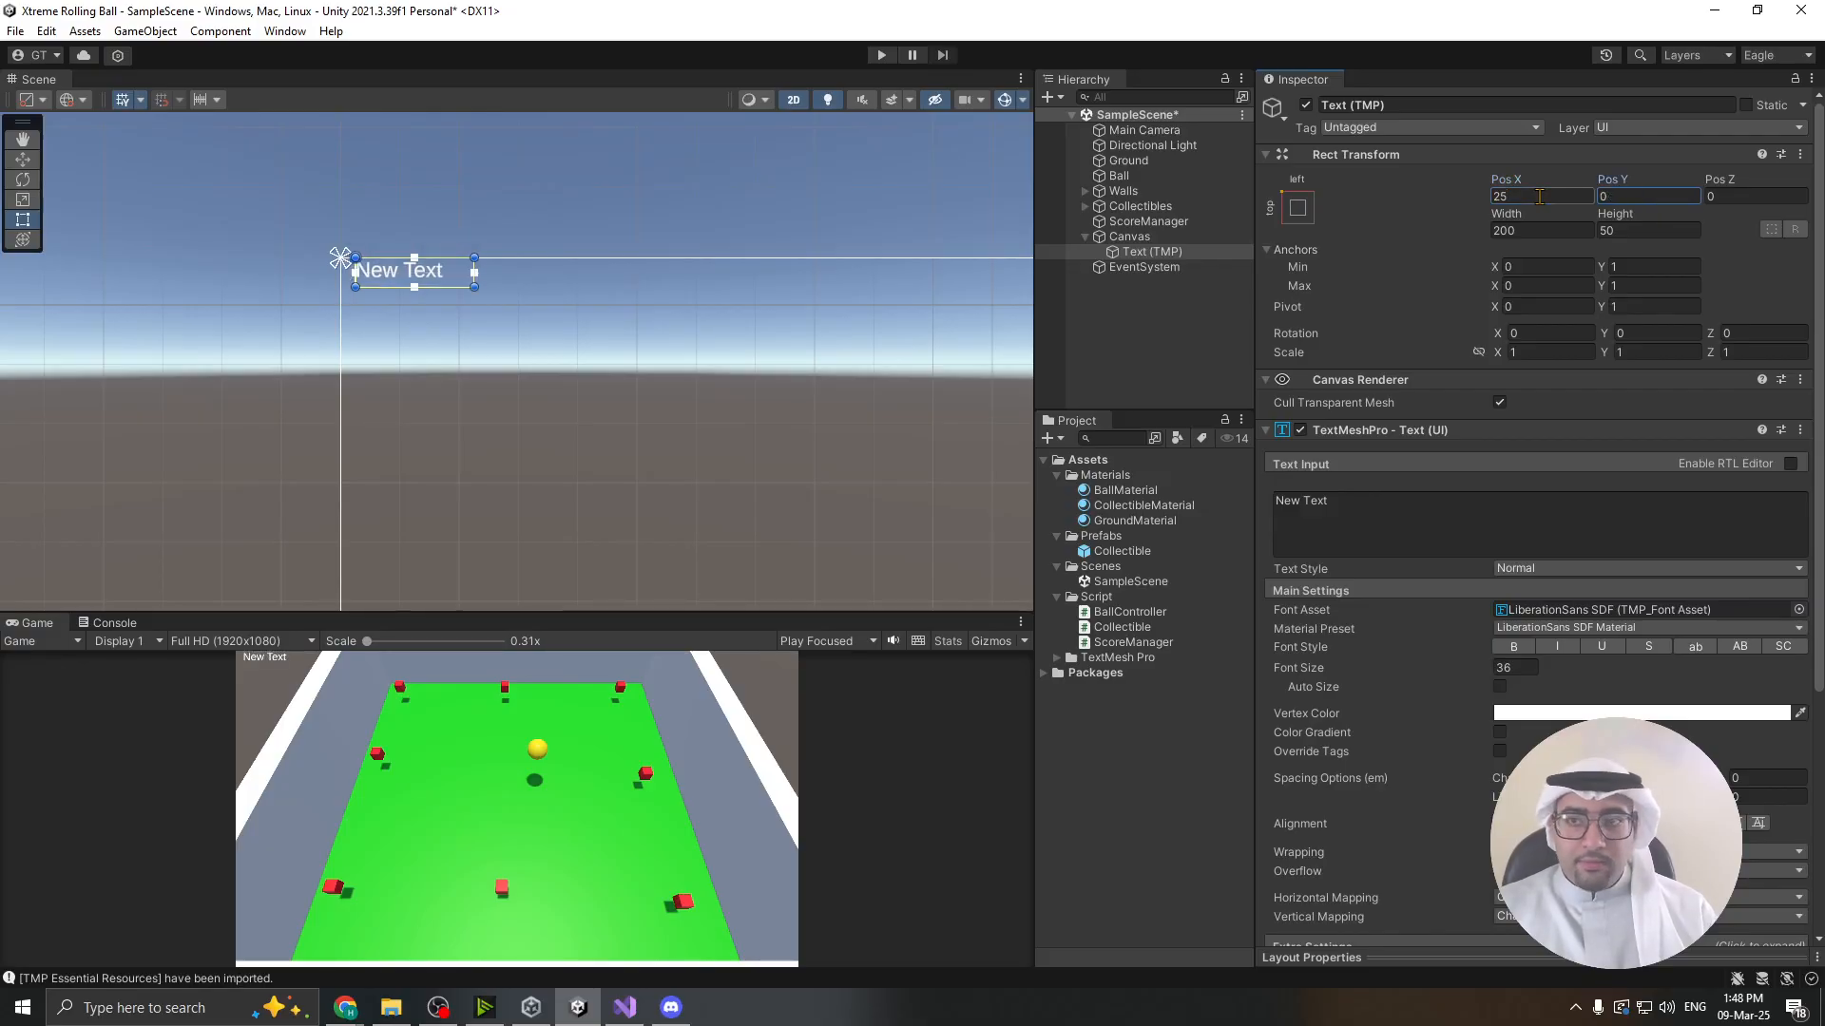